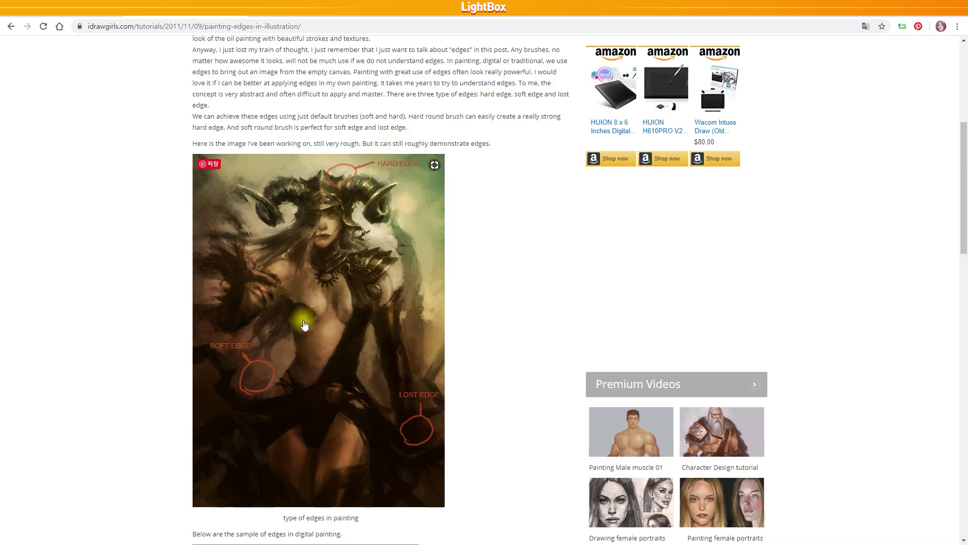
Step: Examine the online painting references that compare hard, firm, soft and lost edges on sample swatches, portraits and a bust
scroll(465, 413, "down", 2)
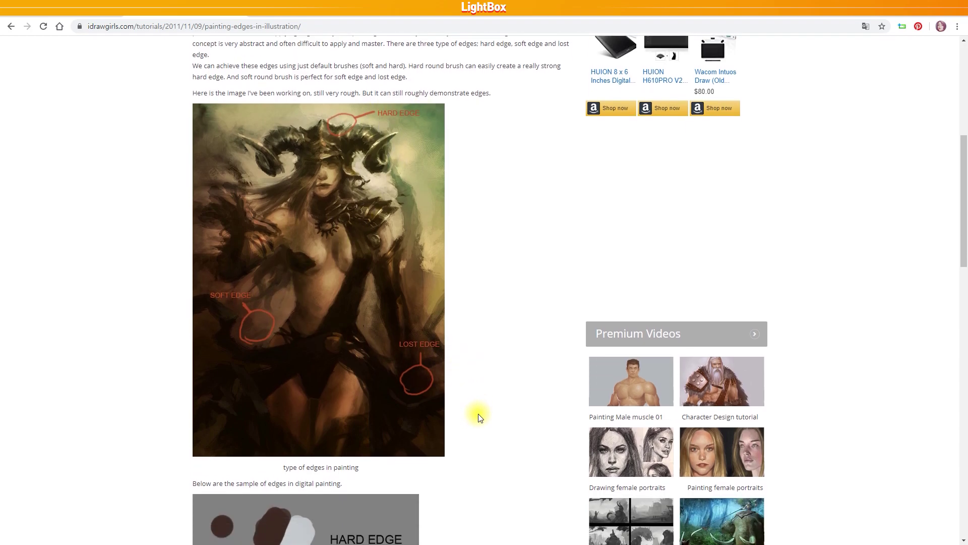
scroll(503, 261, "down", 4)
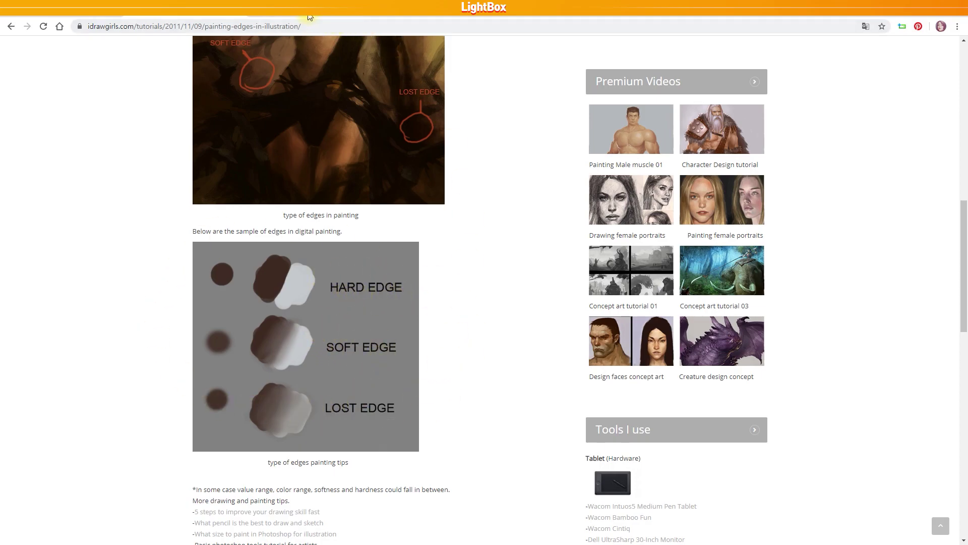
left_click(355, 13)
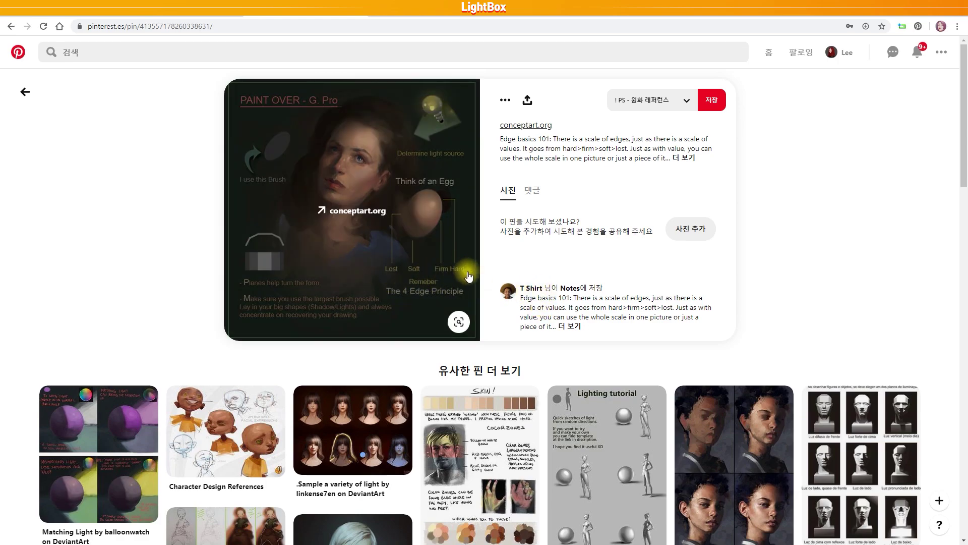
left_click(417, 15)
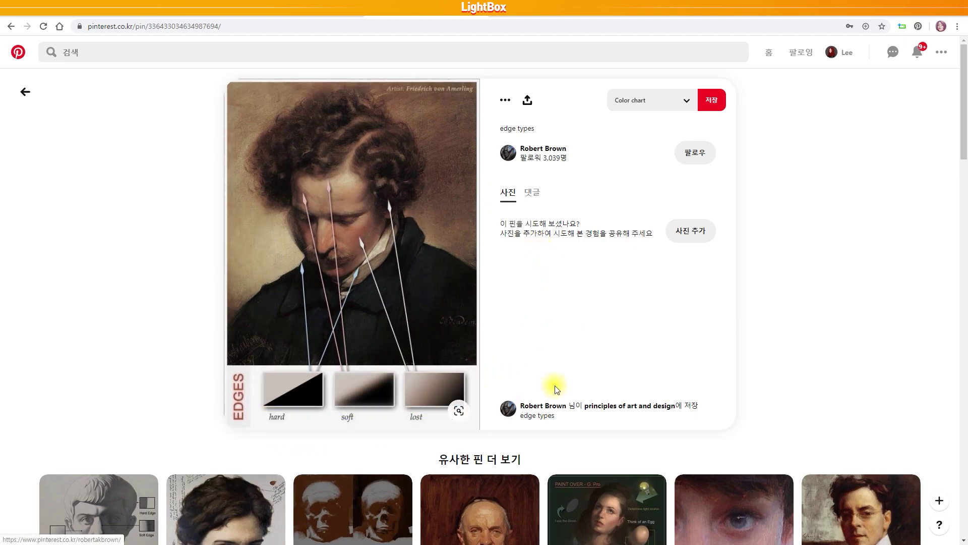
scroll(554, 385, "down", 3)
left_click(108, 415)
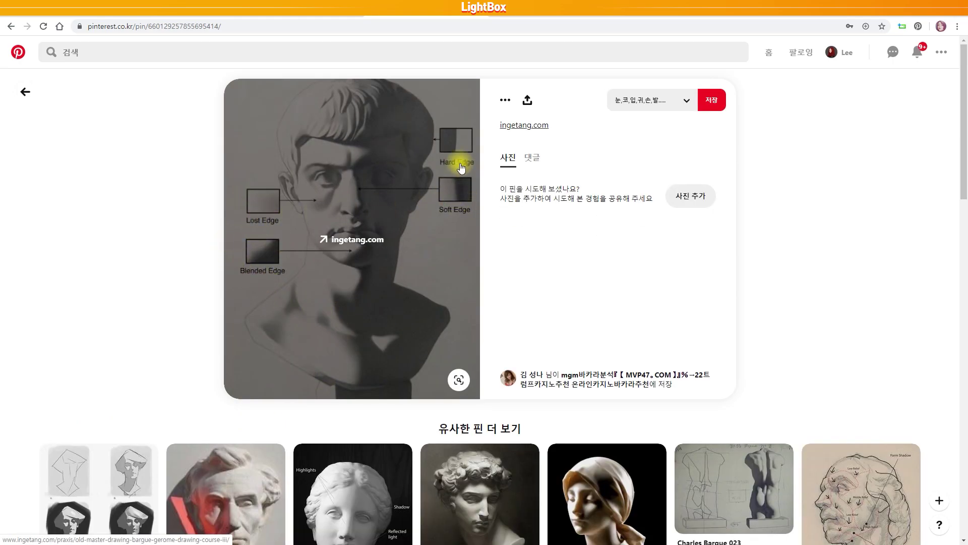
left_click(543, 16)
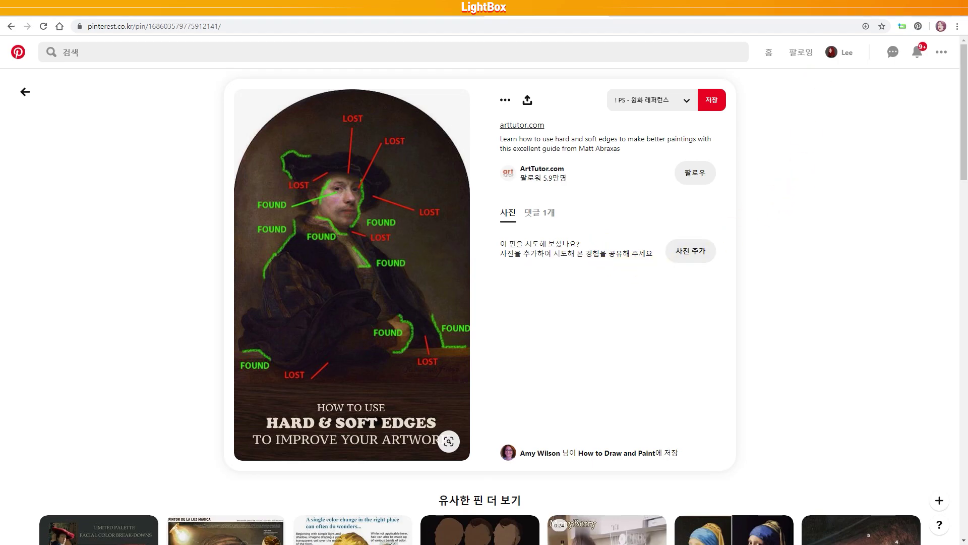
Step: Switch to Photoshop and paint a brown shape overlapping a grey one beside each of the four edge labels, using the hard round brush
key("alt+Tab")
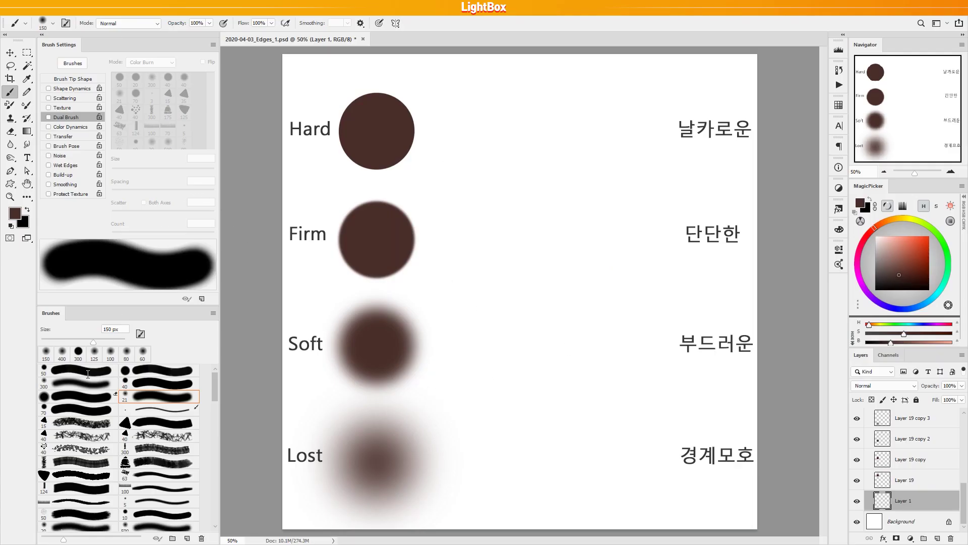
left_click(80, 409)
key("bracketright")
key("bracketright")
key("bracketright")
key("bracketright")
key("bracketright")
key("bracketright")
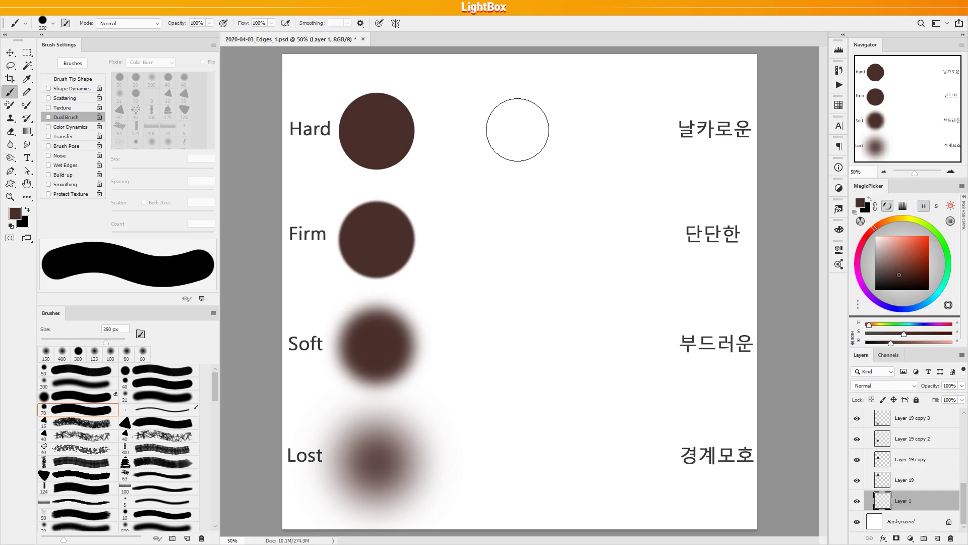
key("bracketleft")
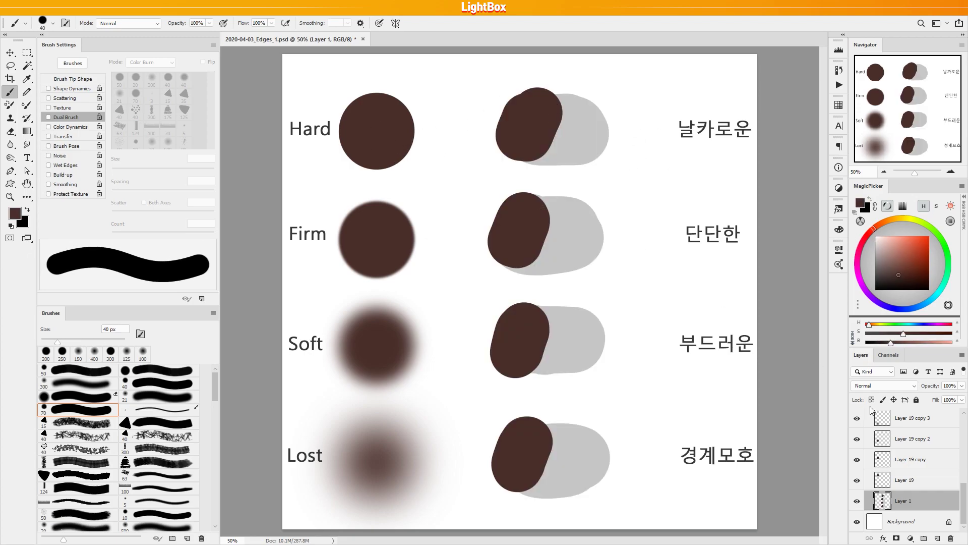
Step: Lock Layer 1's transparent pixels and blend the Firm and Soft samples' brown-grey edges with the hard brush at 10% and 30% opacity
left_click(872, 400)
left_click_drag(529, 254, 549, 201)
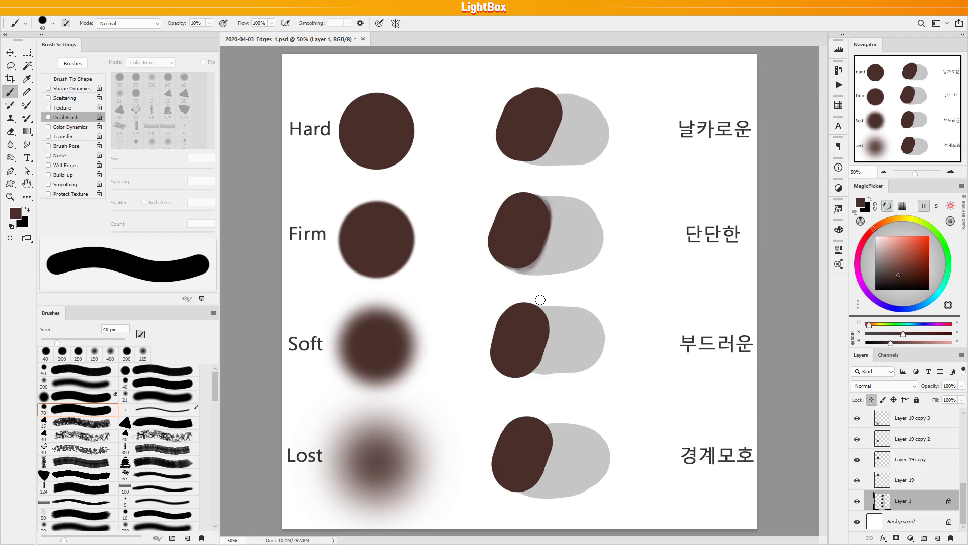
key("bracketright")
key("3")
mouse_move(546, 312)
left_mouse_down()
mouse_move(538, 368)
mouse_move(540, 313)
mouse_move(543, 365)
mouse_move(549, 326)
left_mouse_up()
Step: Start spreading brown into the grey of the Lost sample with an enlarged, textured hard round brush, finishing at 100% opacity
left_click(95, 373)
key("bracketright")
key("bracketright")
key("bracketright")
key("bracketright")
mouse_move(535, 488)
left_mouse_down()
mouse_move(552, 432)
mouse_move(543, 490)
mouse_move(578, 435)
mouse_move(550, 482)
left_mouse_up()
key("bracketright")
key("0")
left_click(596, 454, "alt")
left_click(560, 458, "alt")
mouse_move(538, 439)
left_mouse_down()
mouse_move(552, 456)
mouse_move(529, 454)
mouse_move(508, 469)
left_mouse_up()
Step: Build a brown-to-grey gradient across the Lost sample with sampled in-between colors and a 100 px brush at 30% opacity
left_click(524, 448, "alt")
key("3")
left_click(599, 456, "alt")
left_click_drag(567, 446, 545, 503)
left_click(558, 459, "alt")
left_click_drag(597, 435, 567, 485)
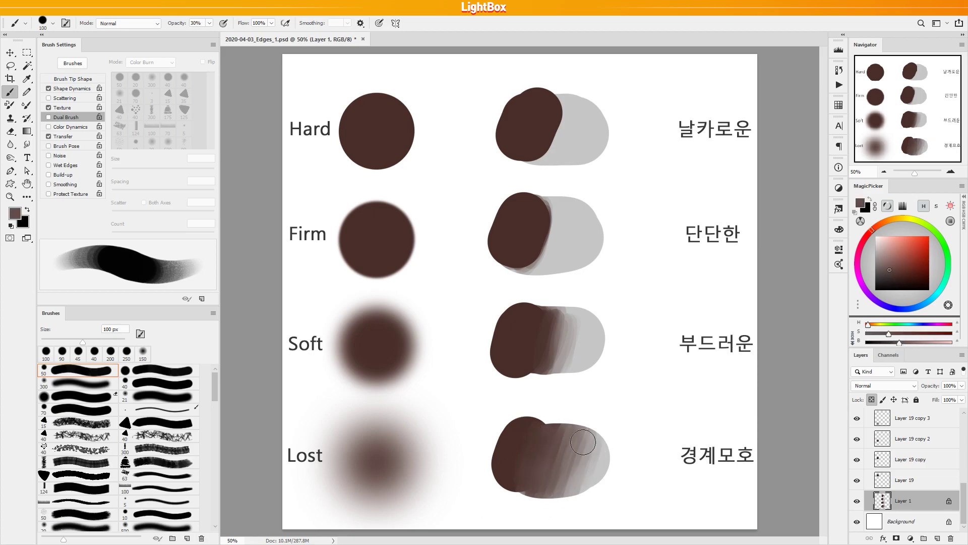
left_click_drag(581, 432, 581, 501)
left_click(593, 461, "alt")
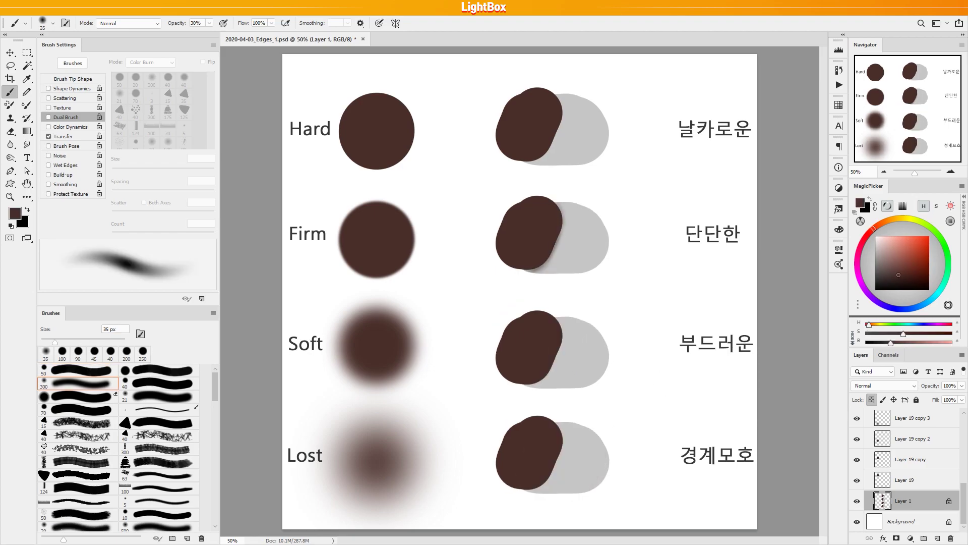
Step: Blend a narrow transition on the Firm sample and a wider one on the Soft sample with a soft round brush
left_click_drag(560, 221, 545, 264)
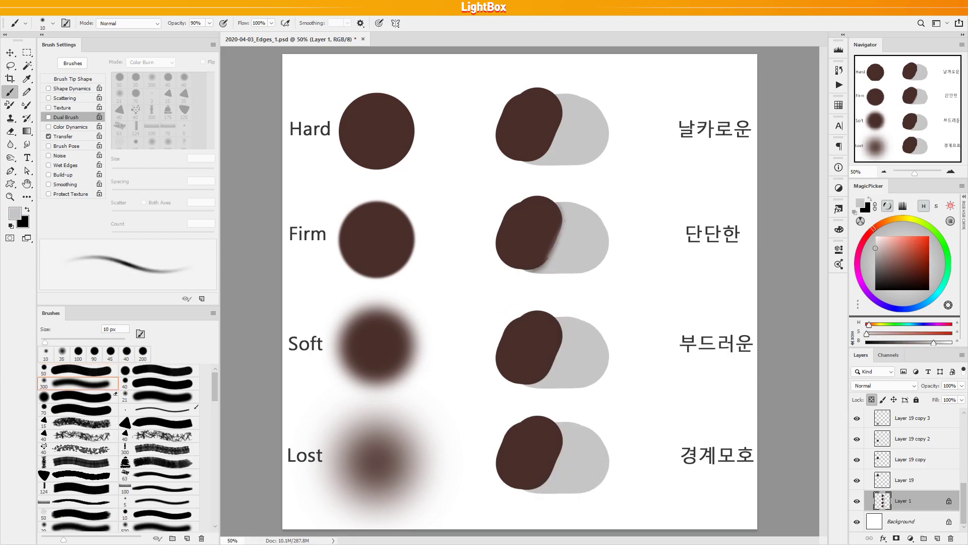
left_click(555, 234, "alt")
key("]")
key("]")
key("]")
key("]")
key("]")
key("]")
key("]")
key("]")
key("]")
key("0")
mouse_move(566, 320)
left_mouse_down()
mouse_move(537, 384)
mouse_move(550, 384)
mouse_move(535, 384)
mouse_move(553, 386)
left_mouse_up()
left_click(585, 348, "alt")
left_click(551, 333, "alt")
left_click(580, 333, "alt")
Step: Fade the Lost sample's brown gradually across the grey with sampled colors, enlarging the soft round brush to 200 px
left_click(546, 457, "alt")
key("]")
key("]")
key("]")
left_click_drag(568, 426, 542, 489)
left_click_drag(575, 428, 534, 491)
mouse_move(579, 429)
left_mouse_down()
mouse_move(558, 490)
mouse_move(542, 484)
left_mouse_up()
left_click(593, 460, "alt")
key("]")
key("]")
key("]")
key("]")
key("]")
left_click(523, 450, "alt")
left_click(593, 459, "alt")
left_click(521, 452, "alt")
left_click(535, 473, "alt")
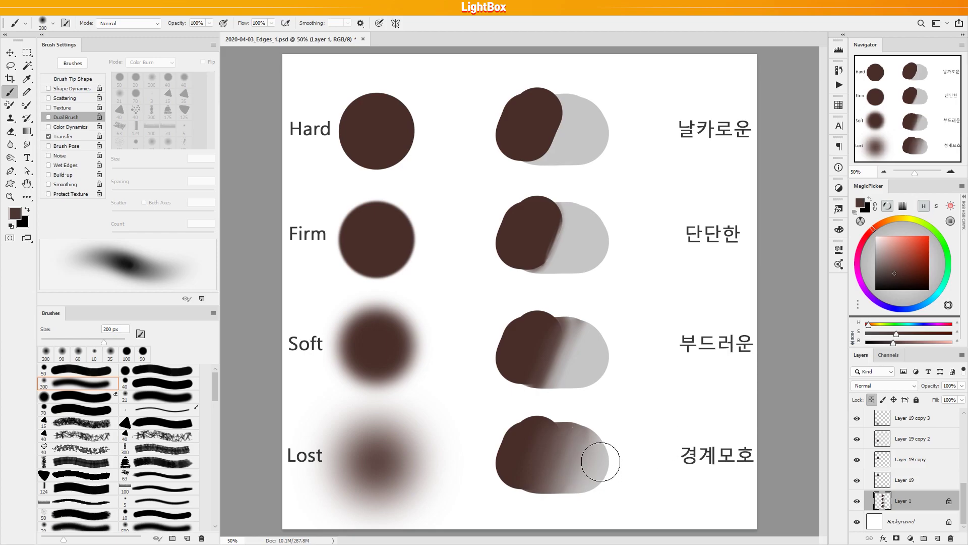
Step: Replace the blended Firm, Soft and Lost samples with three copies of the unblended Hard sample
key("m")
left_click_drag(467, 185, 631, 507)
key("Delete")
left_click_drag(479, 73, 621, 179)
left_click_drag(562, 137, 562, 242)
left_click_drag(550, 242, 549, 349)
left_click_drag(534, 353, 536, 461)
key("ctrl+d")
Step: Smudge the Firm, Soft and Lost samples' edges progressively wider, enlarging the soft brush to 200 px, and finish by choosing a hard round tip
left_click(26, 144)
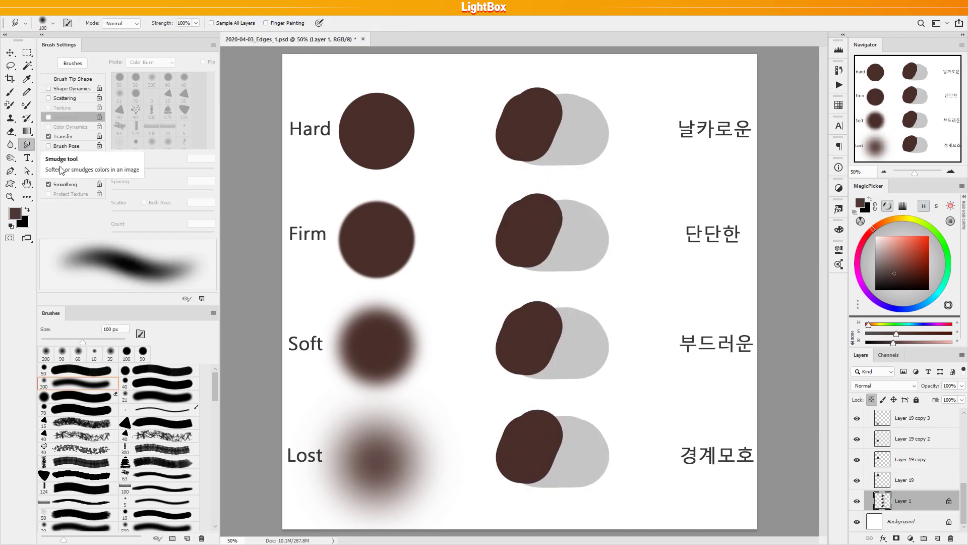
left_click_drag(559, 211, 542, 266)
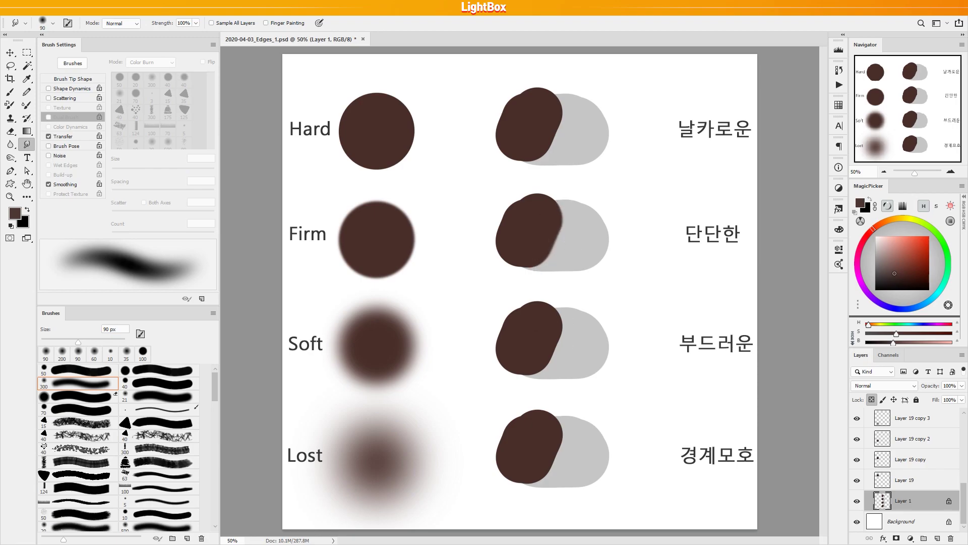
mouse_move(559, 322)
left_mouse_down()
mouse_move(560, 368)
mouse_move(555, 319)
left_mouse_up()
key("]")
key("]")
key("]")
key("]")
key("]")
mouse_move(552, 366)
left_mouse_down()
mouse_move(578, 333)
mouse_move(544, 367)
mouse_move(564, 361)
mouse_move(551, 345)
left_mouse_up()
mouse_move(534, 465)
left_mouse_down()
mouse_move(564, 471)
mouse_move(529, 468)
mouse_move(524, 445)
mouse_move(569, 429)
mouse_move(653, 447)
mouse_move(550, 448)
mouse_move(583, 448)
mouse_move(574, 475)
mouse_move(520, 455)
mouse_move(574, 451)
mouse_move(572, 467)
mouse_move(579, 452)
mouse_move(561, 468)
left_mouse_up()
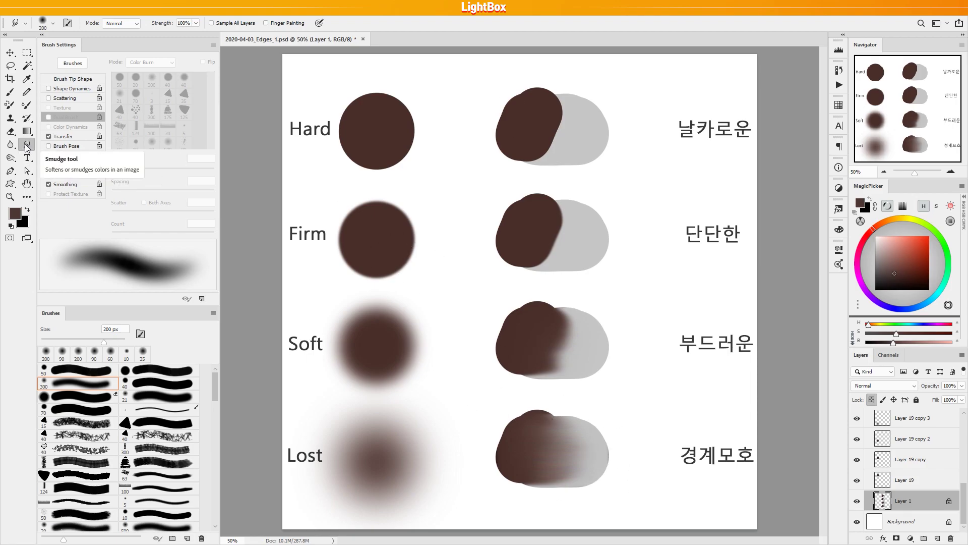
left_click(78, 372)
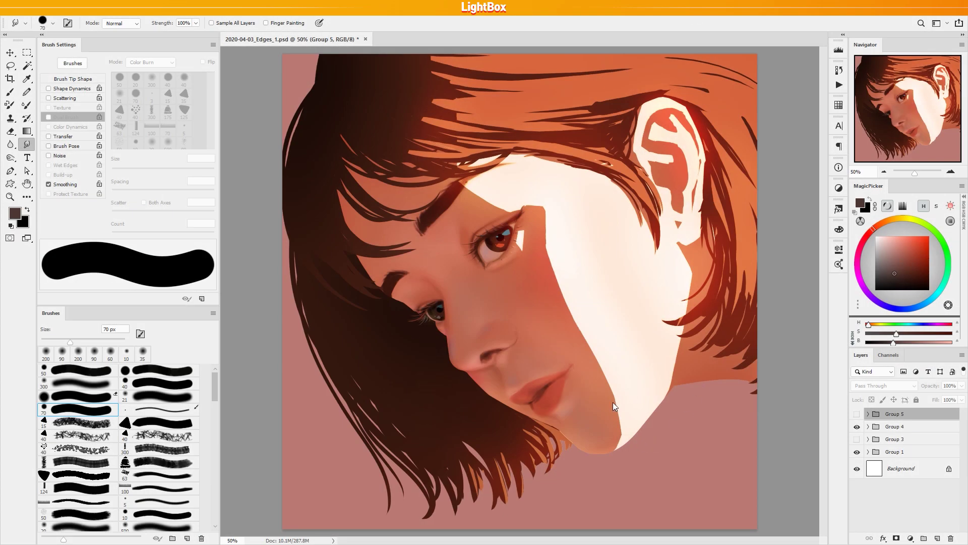
Step: Examine how the portrait is built by toggling Group 5 and the base layers Layer 6, Layer 3 and Layer 5
left_click(857, 414)
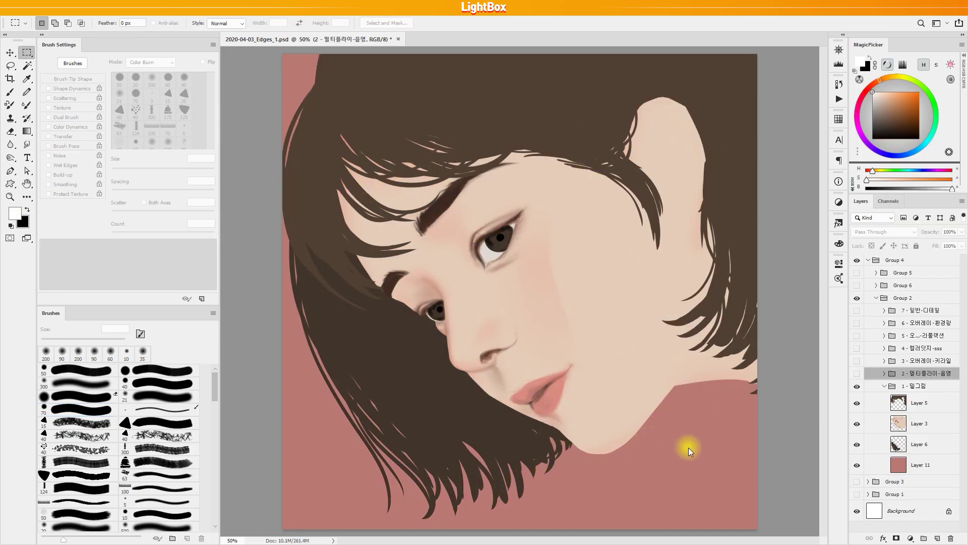
left_click(855, 441)
left_click(856, 444)
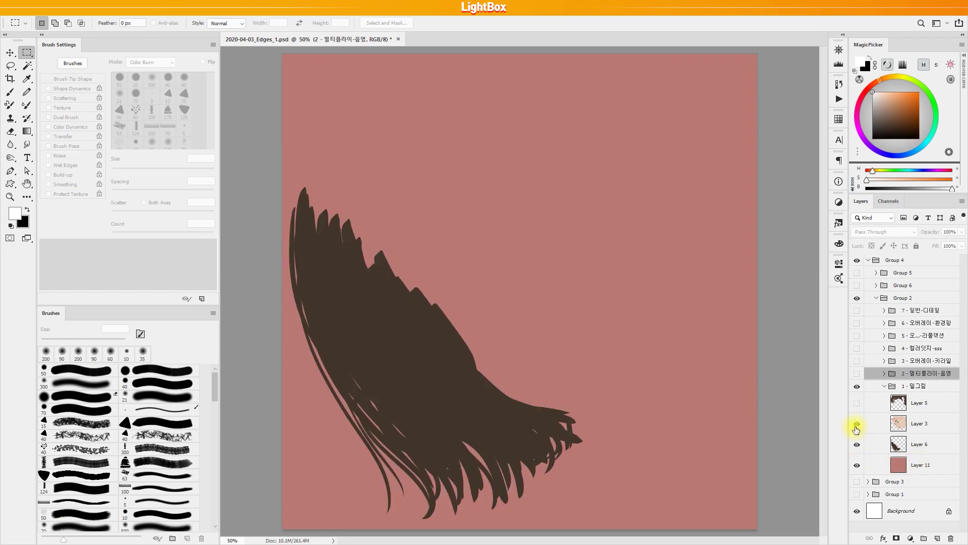
left_click(856, 424)
left_click(856, 403)
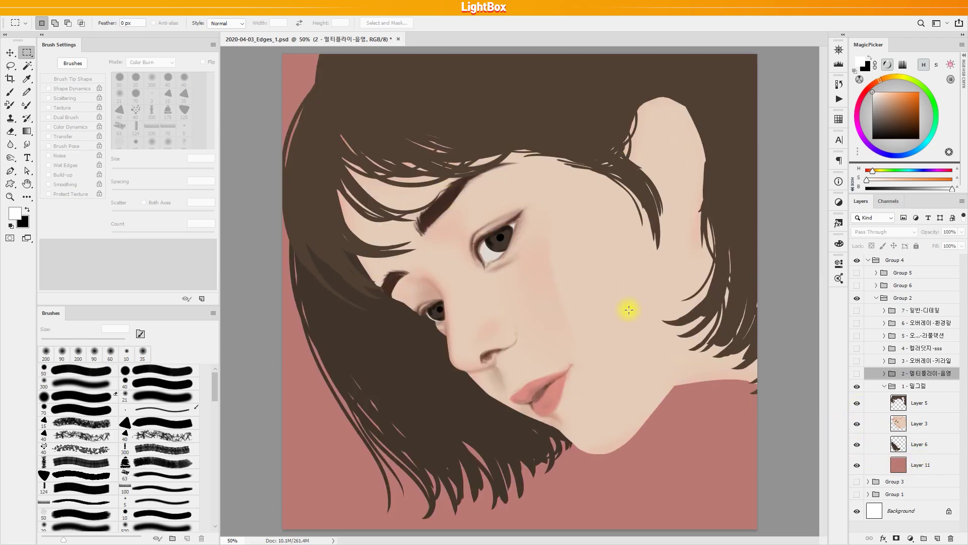
Step: Load the combined outlines of the hair and face layers, Layer 6, Layer 3 and Layer 5, as one selection
left_click(902, 425)
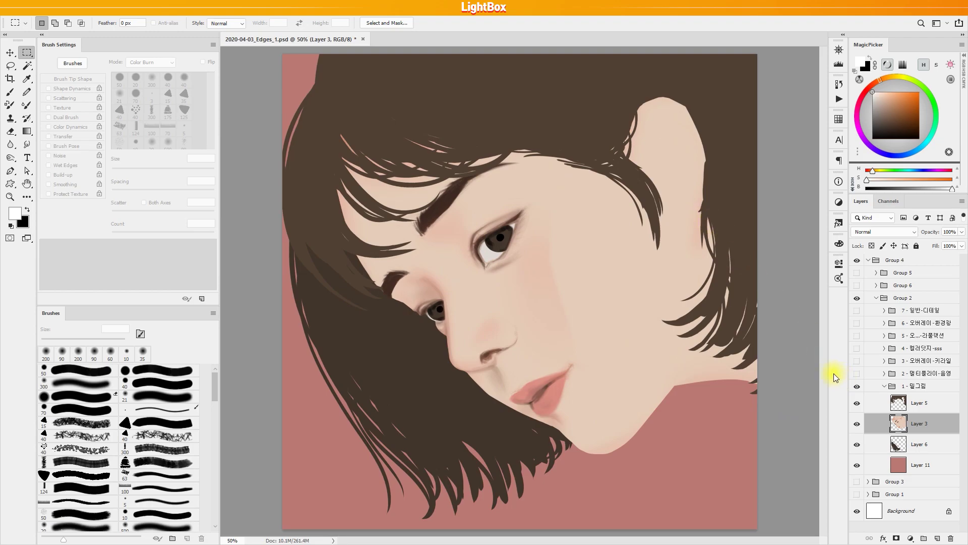
left_click(898, 447, "ctrl")
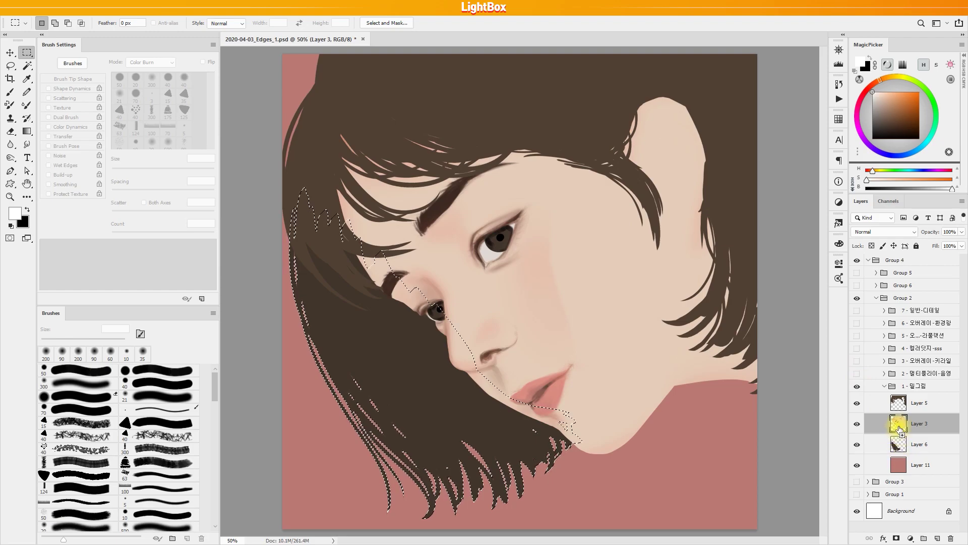
left_click(898, 404, "ctrl+shift")
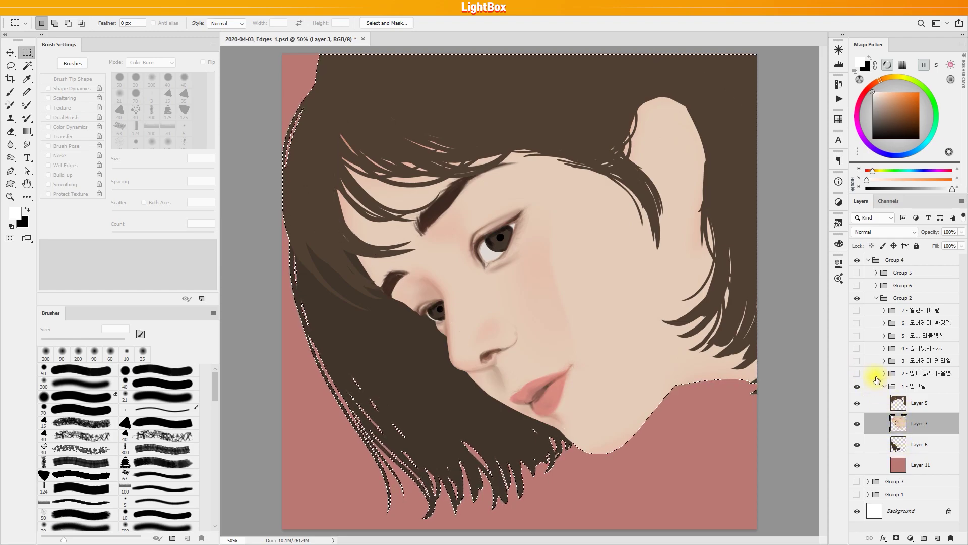
Step: Show and expand the Multiply shading group above the base layers, select Layer 9 and pick a saturated orange foreground color
left_click(857, 373)
left_click(884, 373)
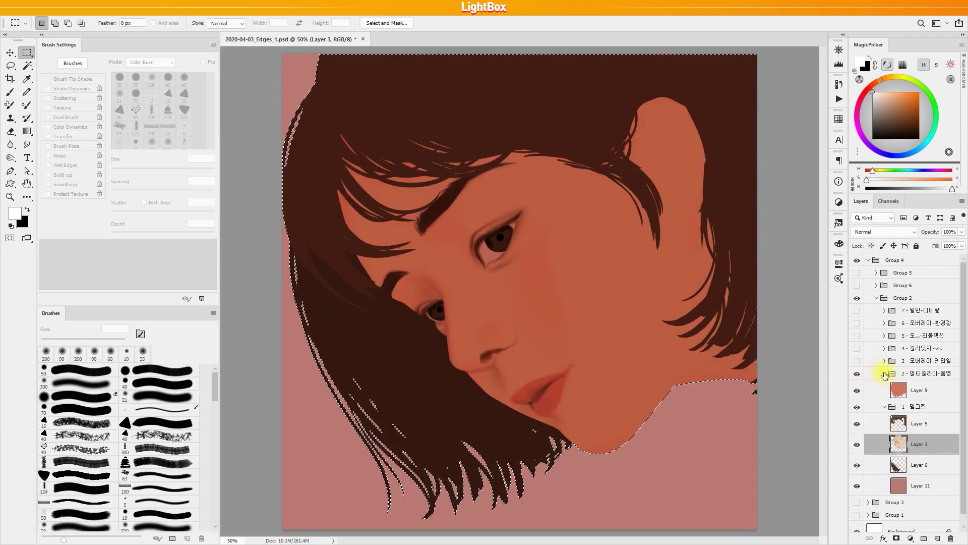
left_click(927, 390)
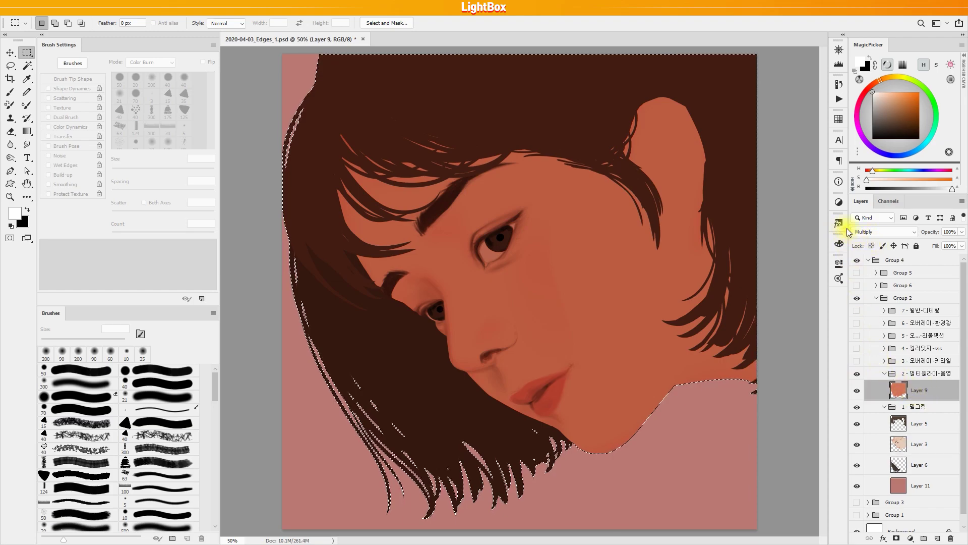
left_click(920, 101)
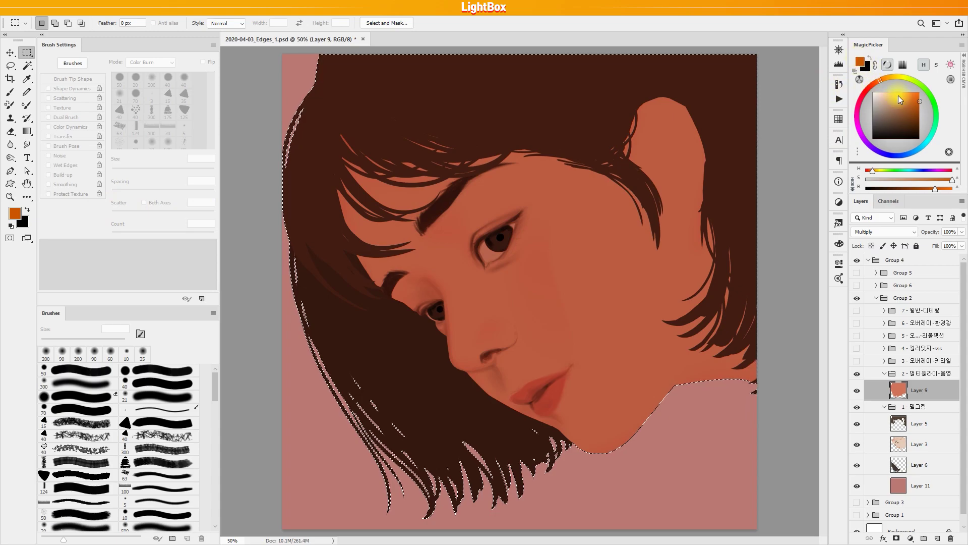
Step: Adjust the color of the Multiply shading on Layer 9 with Hue/Saturation
left_click(912, 395)
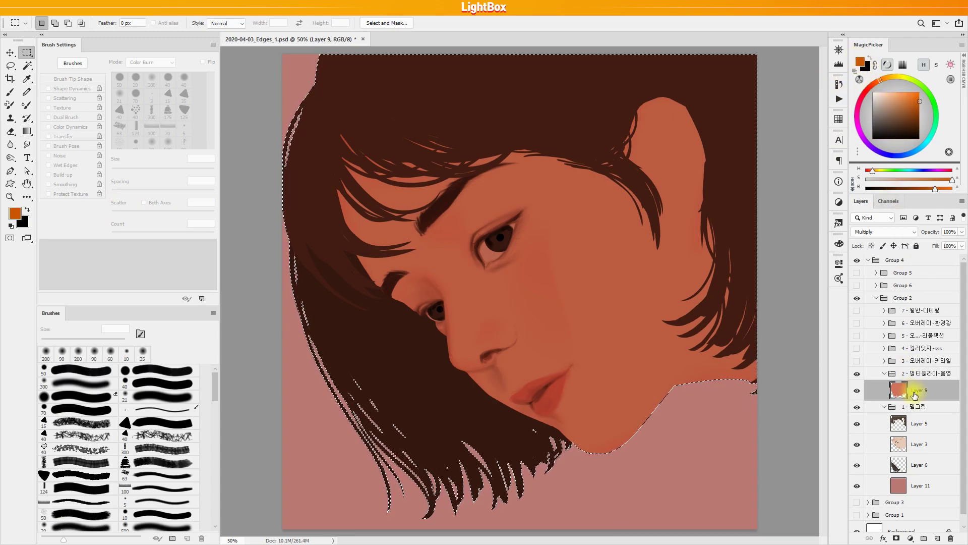
key("ctrl+u")
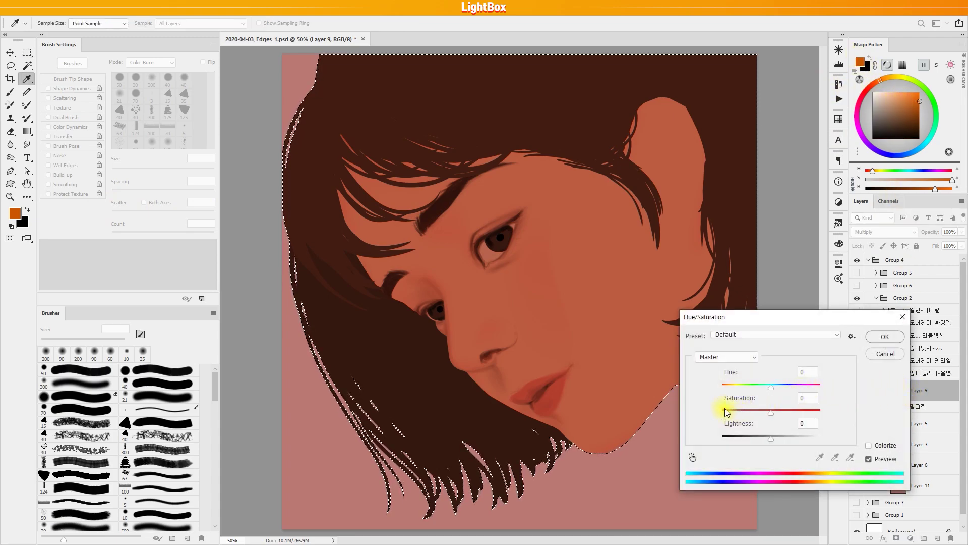
left_click_drag(772, 414, 760, 440)
left_click_drag(768, 390, 765, 387)
left_click(878, 339)
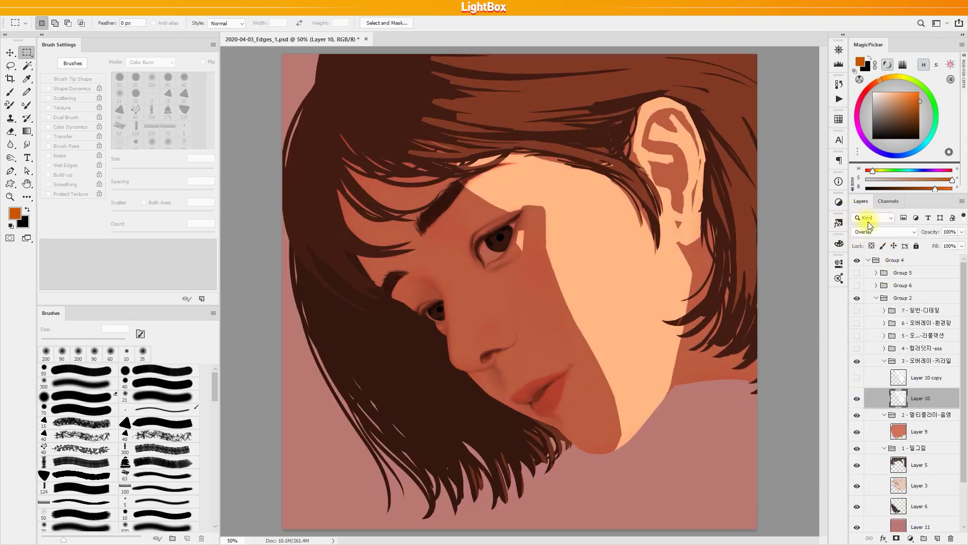
Step: Pick white as the foreground color, then show and select the Overlay key-light layer Layer 10 copy
left_click_drag(888, 112, 820, 56)
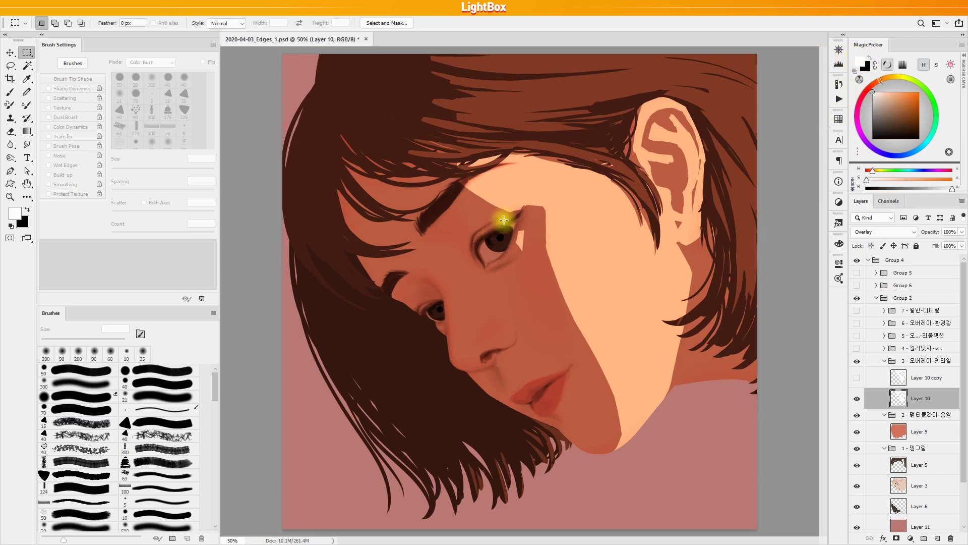
left_click(856, 379)
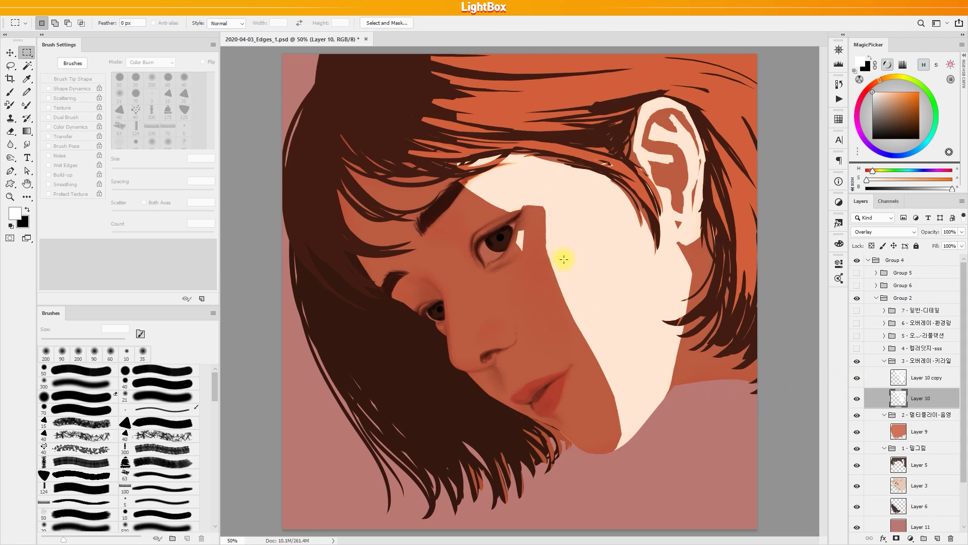
left_click(939, 382)
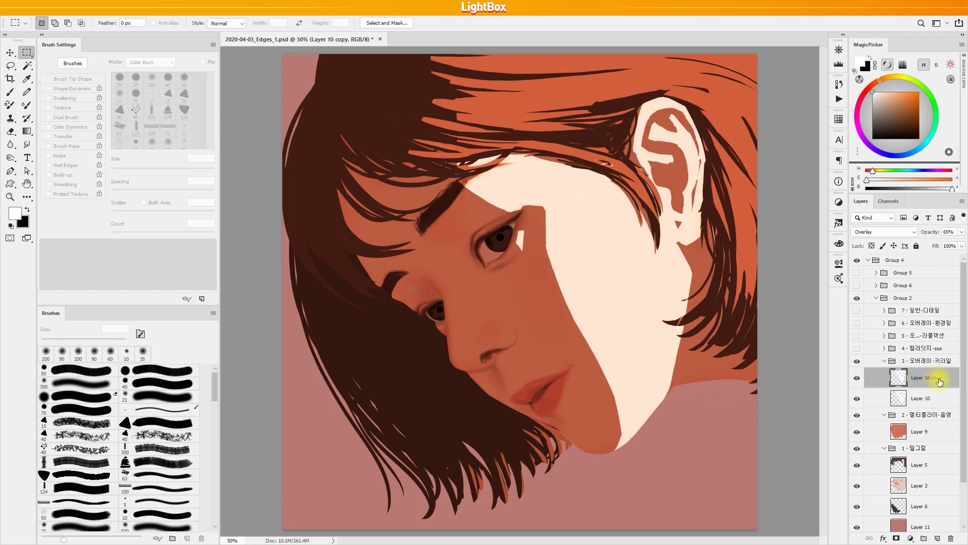
Step: Try a higher opacity on Layer 10 copy and return it to 65%
left_click(962, 233)
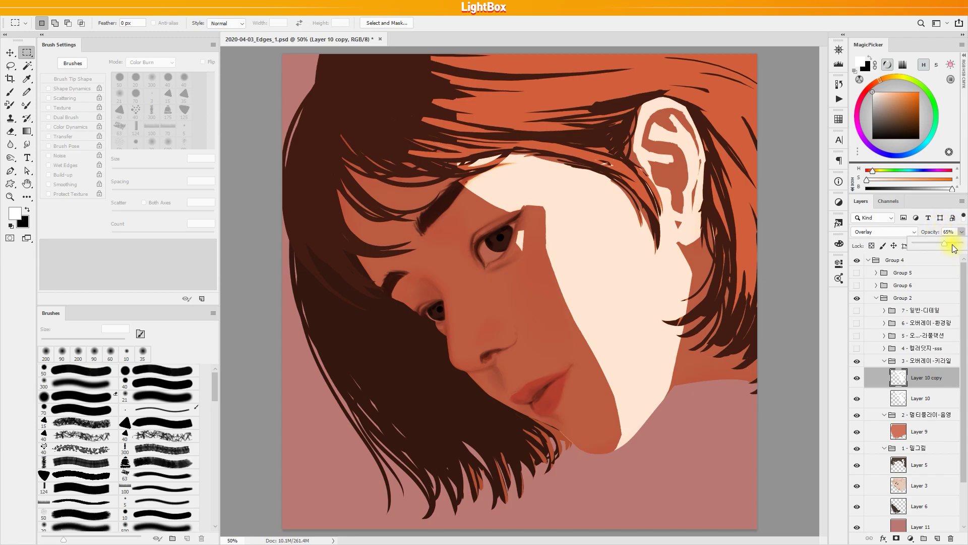
left_click_drag(962, 247, 965, 247)
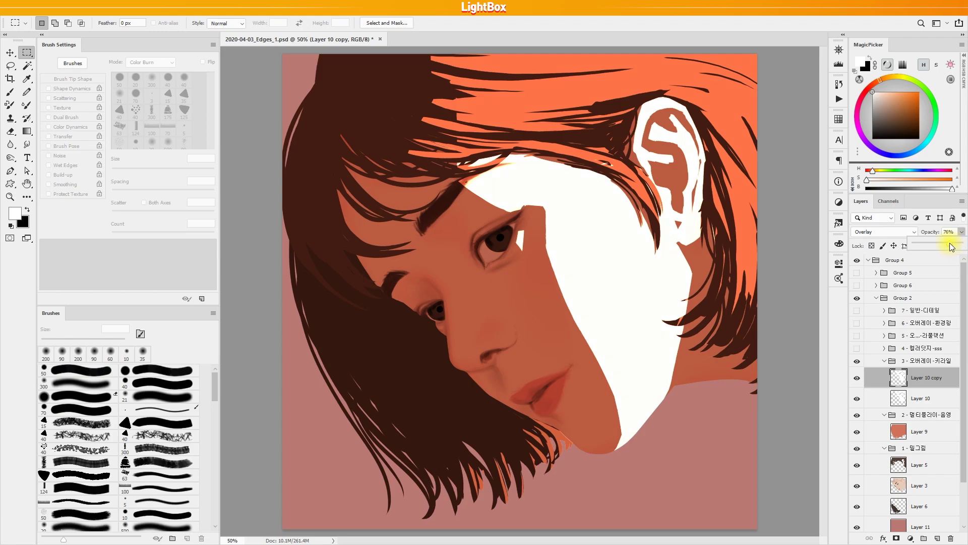
left_click_drag(952, 247, 950, 247)
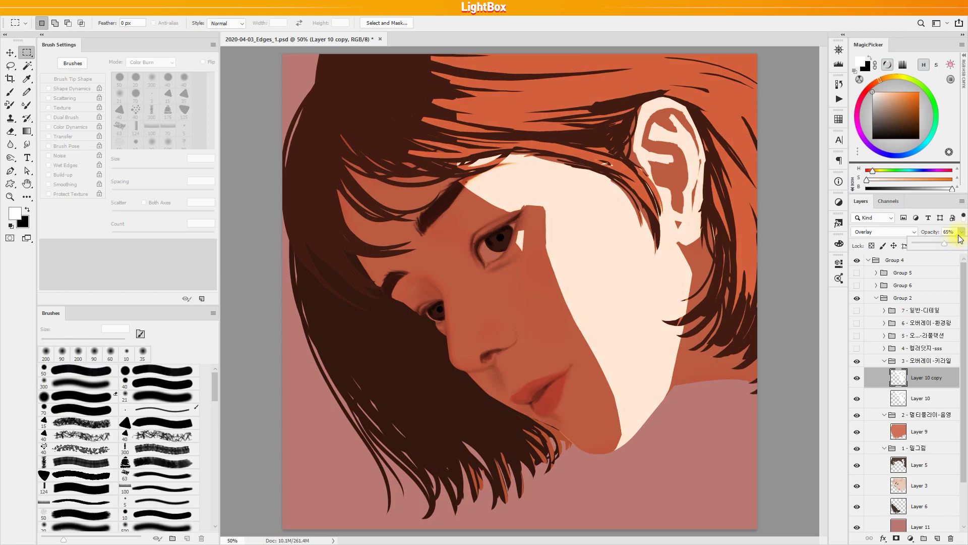
left_click(921, 379)
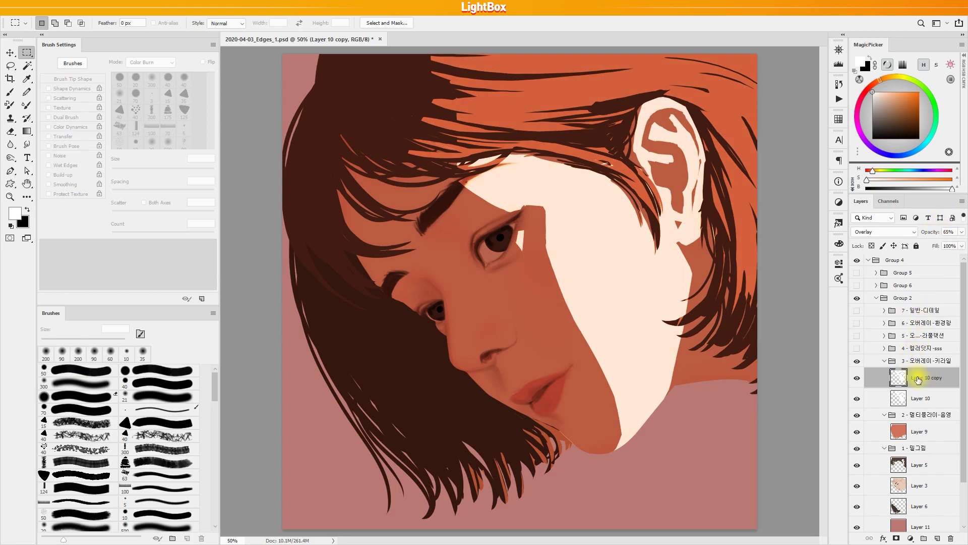
Step: Show and expand the Color Dodge sss group above the key-light group and select Layer 12
left_click(857, 349)
left_click(884, 349)
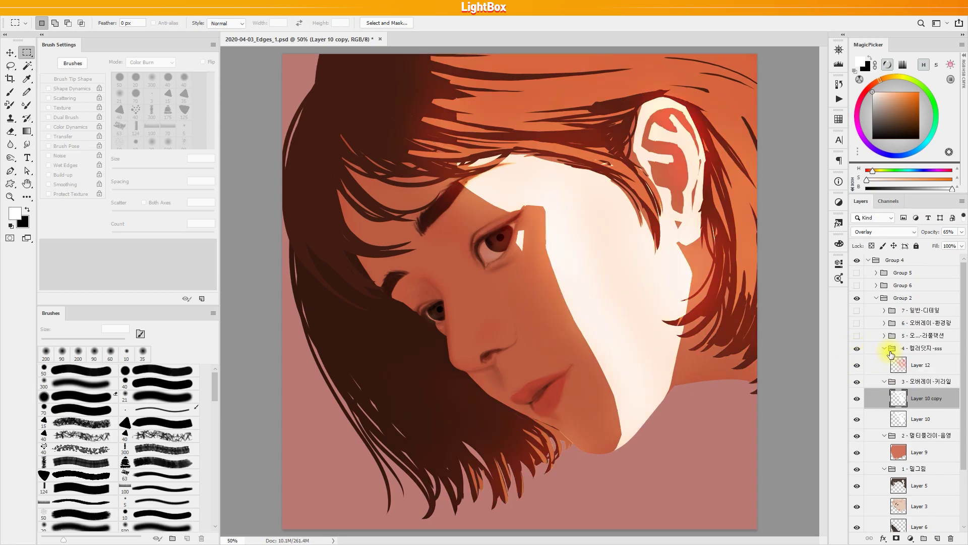
left_click(918, 366)
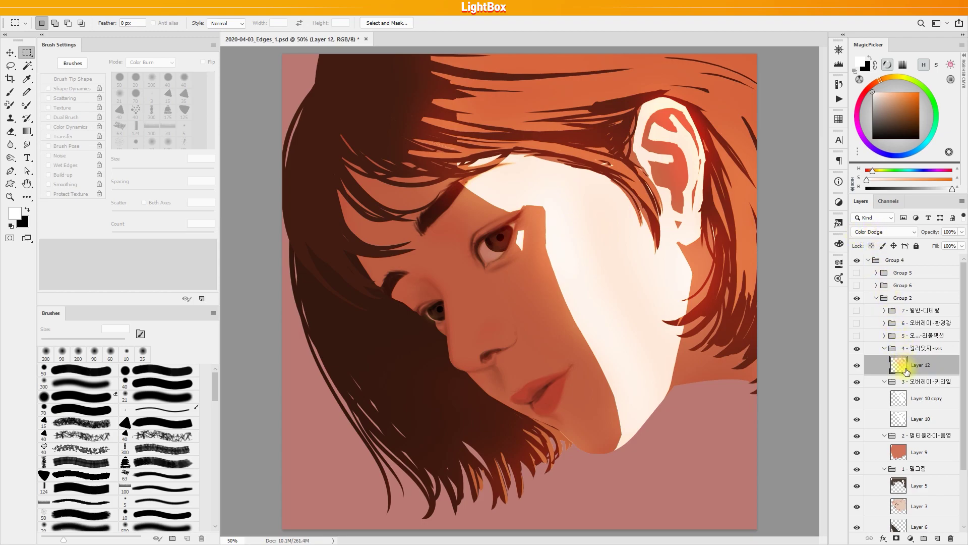
Step: Activate the Brush tool and pick a saturated red, followed by a light orange, as foreground color for Layer 12
left_click(863, 93)
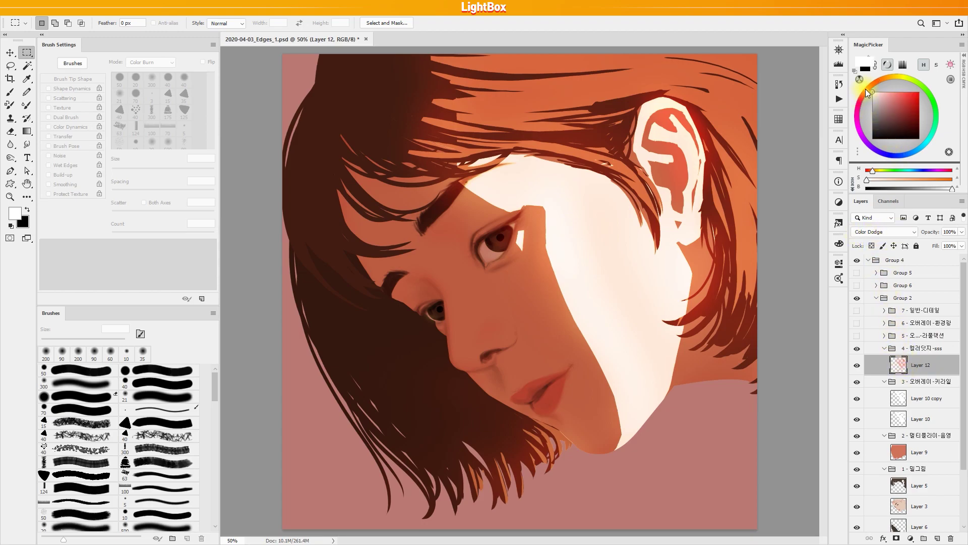
left_click_drag(901, 99, 929, 80)
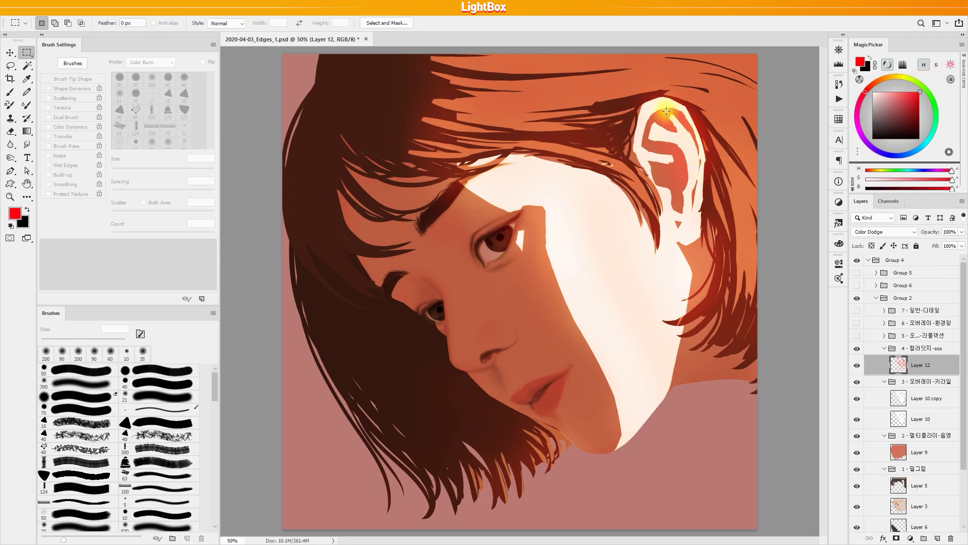
left_click(10, 92)
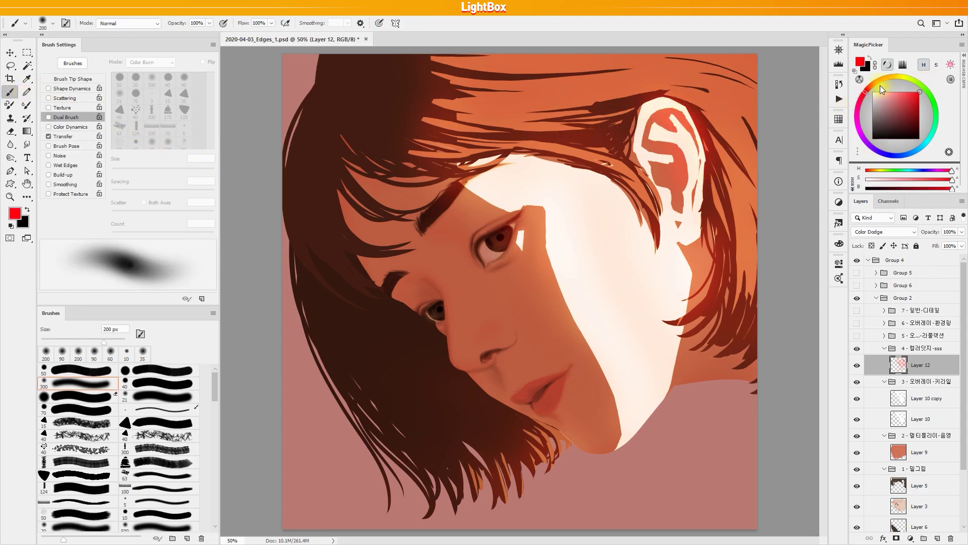
left_click_drag(876, 83, 900, 92)
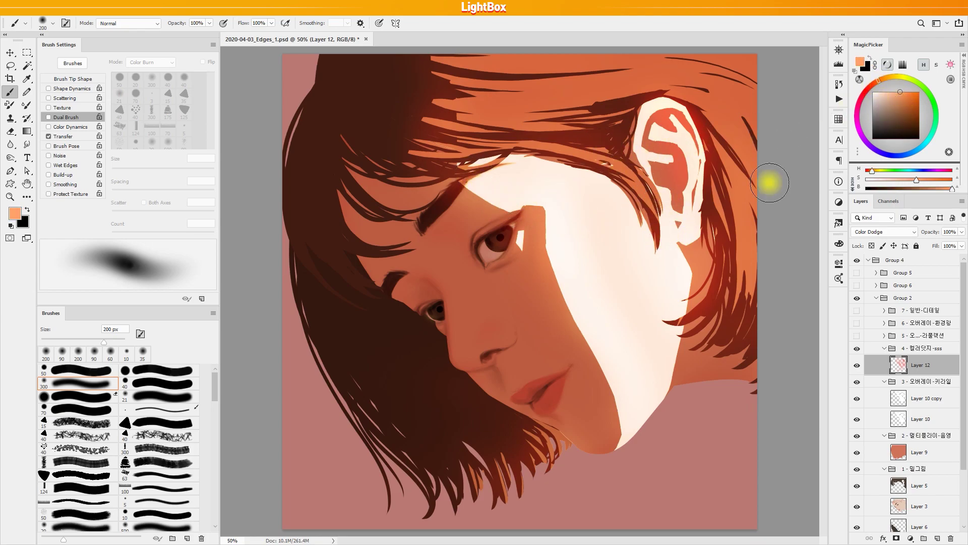
left_click_drag(883, 77, 888, 79)
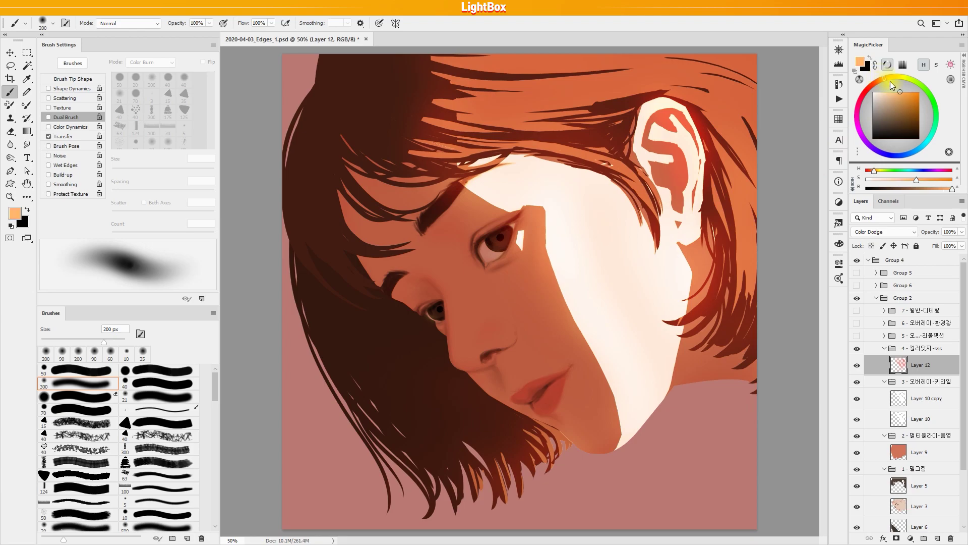
left_click(905, 95)
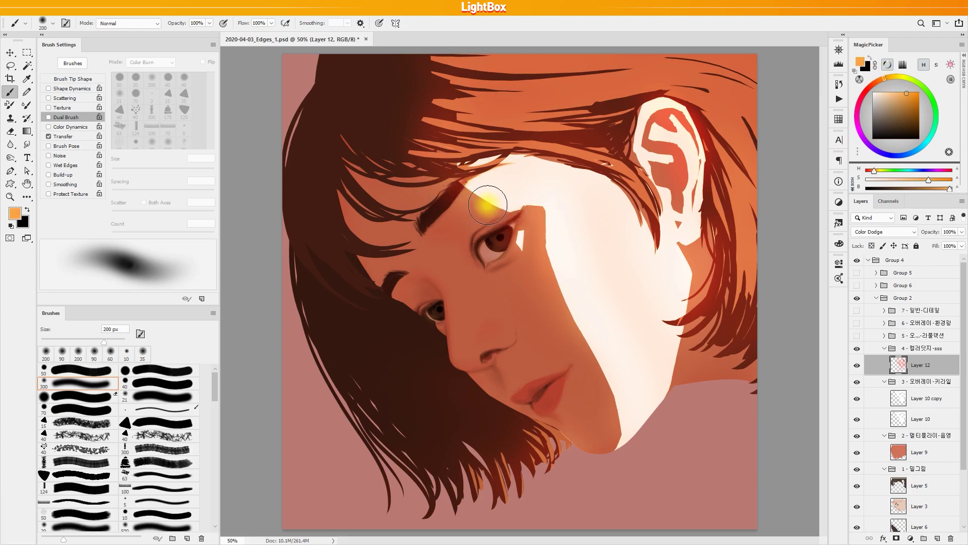
Step: Enlarge the soft brush to 600 px and bring it back down to 400 px
key("bracketright")
key("bracketright")
key("bracketright")
key("bracketright")
key("bracketright")
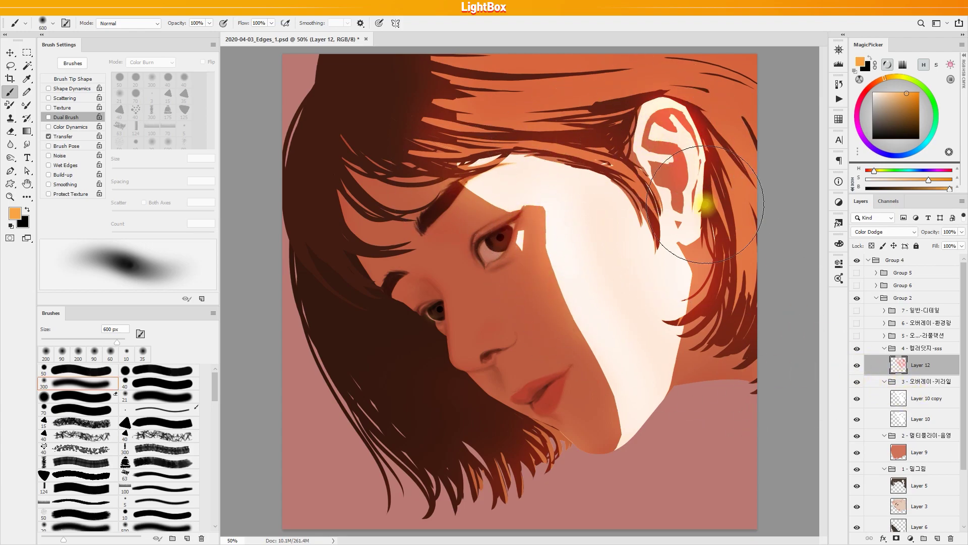
key("bracketleft")
key("bracketleft")
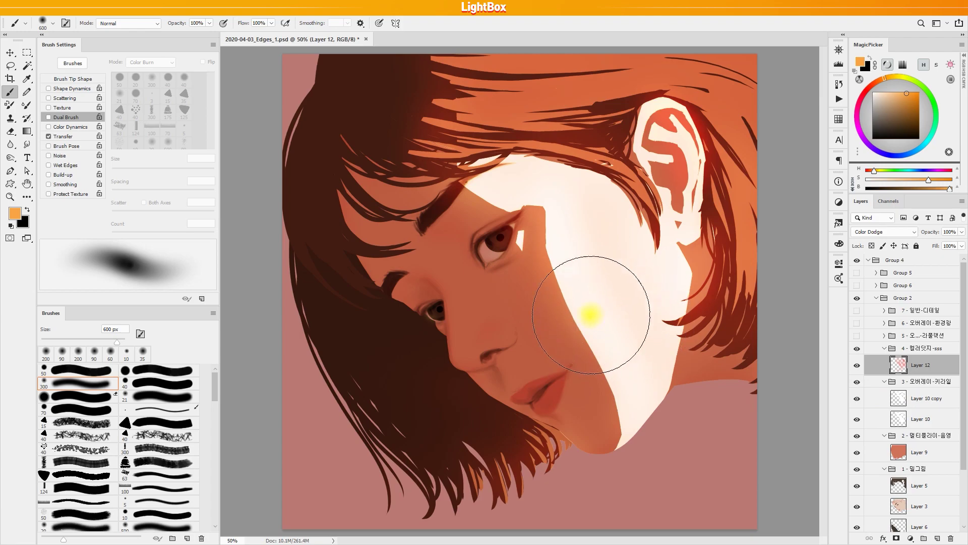
Step: Show and expand the reflection group 5, select its Overlay layer Layer 13 and pick a pale blue-violet foreground color
left_click(856, 336)
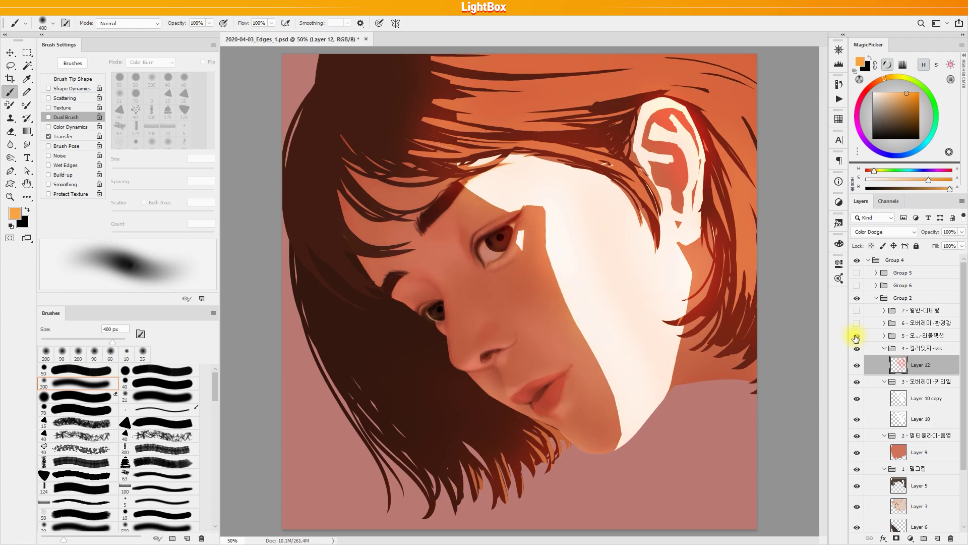
left_click(884, 336)
left_click(914, 355)
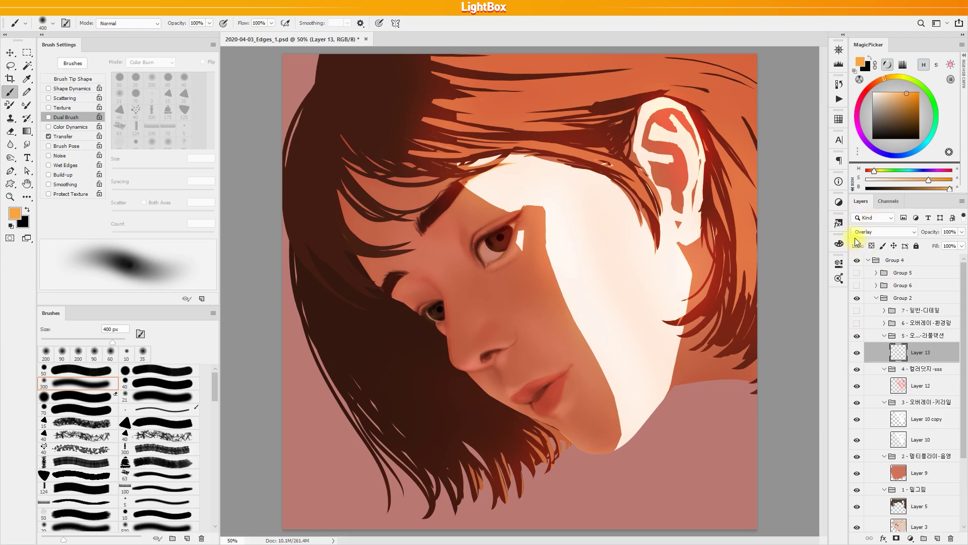
mouse_move(861, 121)
left_mouse_down()
mouse_move(858, 129)
mouse_move(879, 99)
left_mouse_up()
left_click(885, 154)
left_click(882, 153)
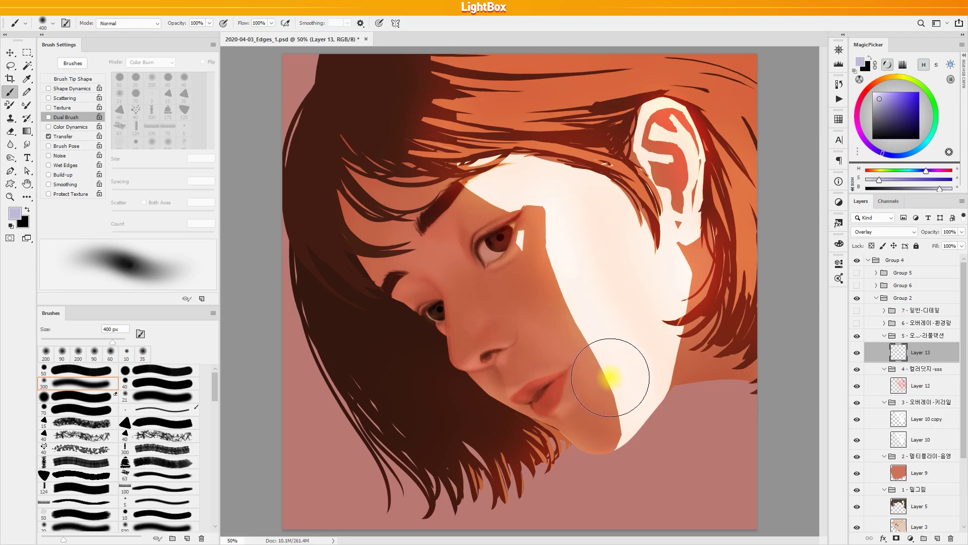
Step: Reduce the soft brush size to 175 px
key("bracketleft")
key("bracketleft")
key("bracketleft")
key("bracketleft")
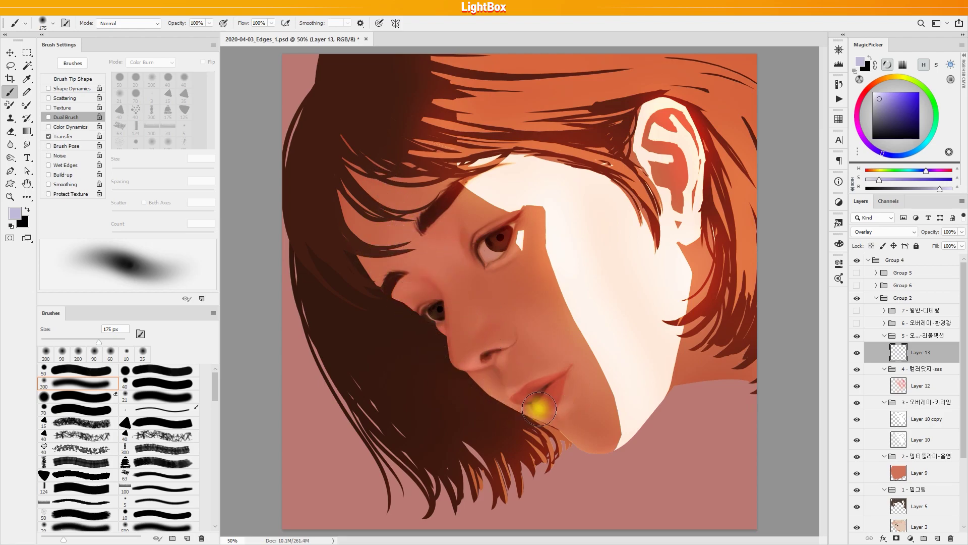
Step: Show and expand the Overlay ambient-light group 6, select Layer 14 and pick a light blue foreground color
left_click(885, 322)
left_click(932, 338)
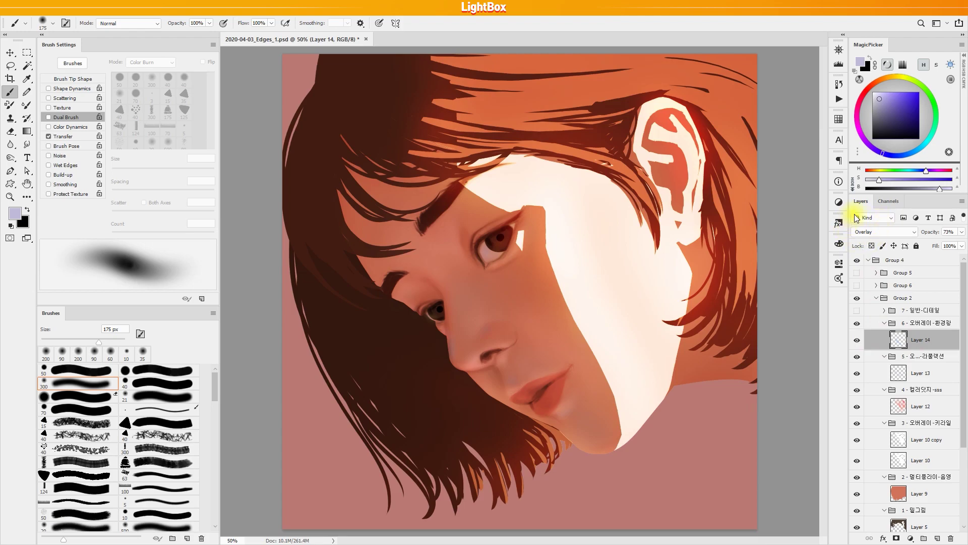
left_click_drag(907, 154, 914, 156)
mouse_move(903, 114)
left_mouse_down()
mouse_move(912, 92)
mouse_move(880, 90)
mouse_move(894, 94)
left_mouse_up()
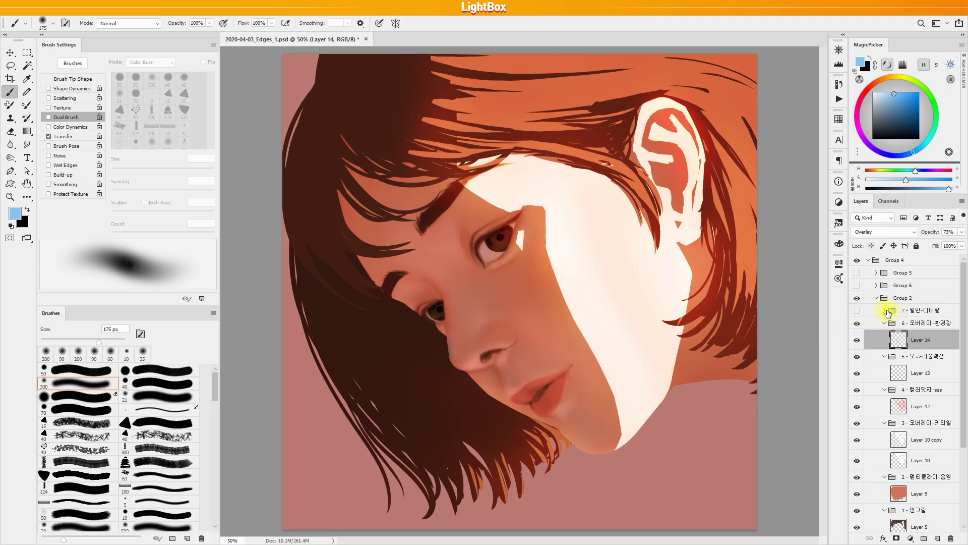
Step: Show and expand the detail group 7, hide its layers and reveal Layers 15 to 18 again from the lowest upward
left_click(857, 311)
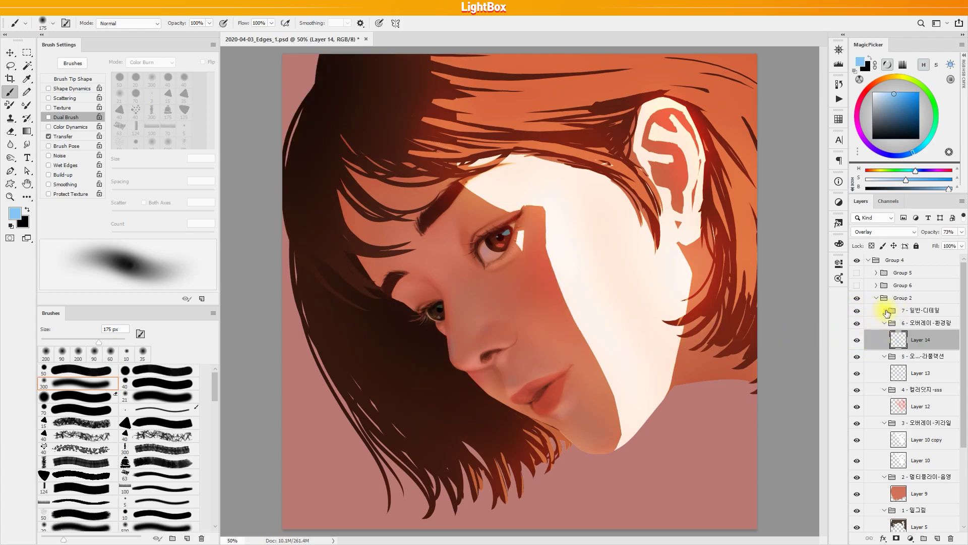
left_click(885, 310)
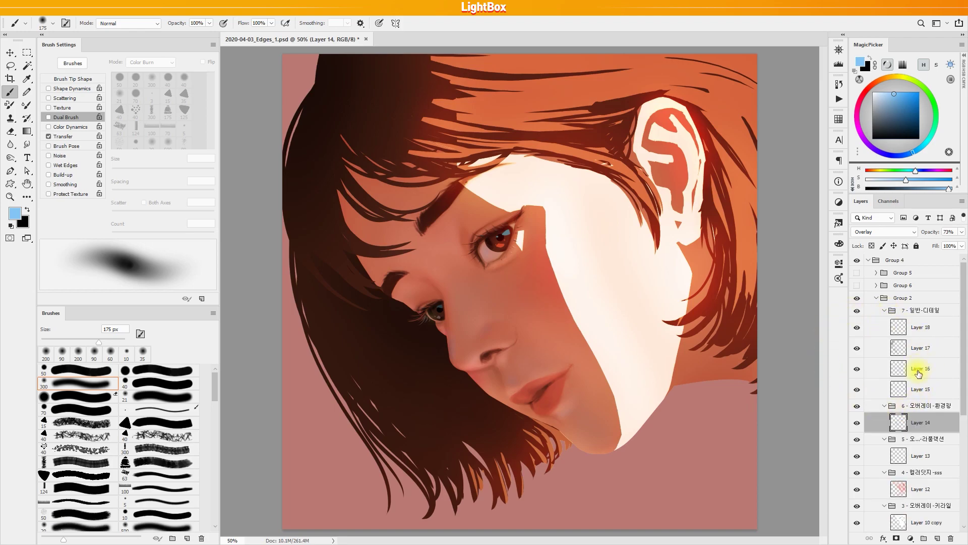
left_click(856, 389)
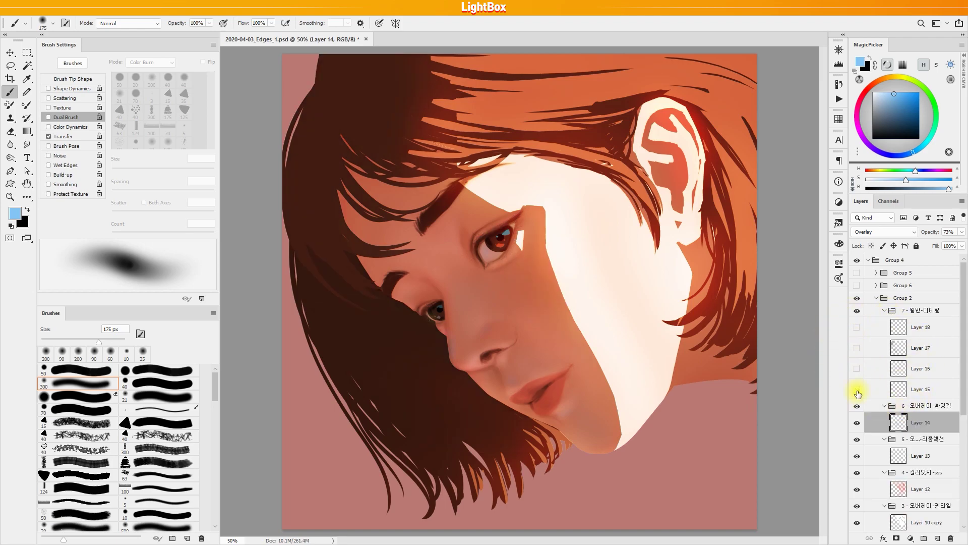
left_click(919, 389)
left_click(857, 369)
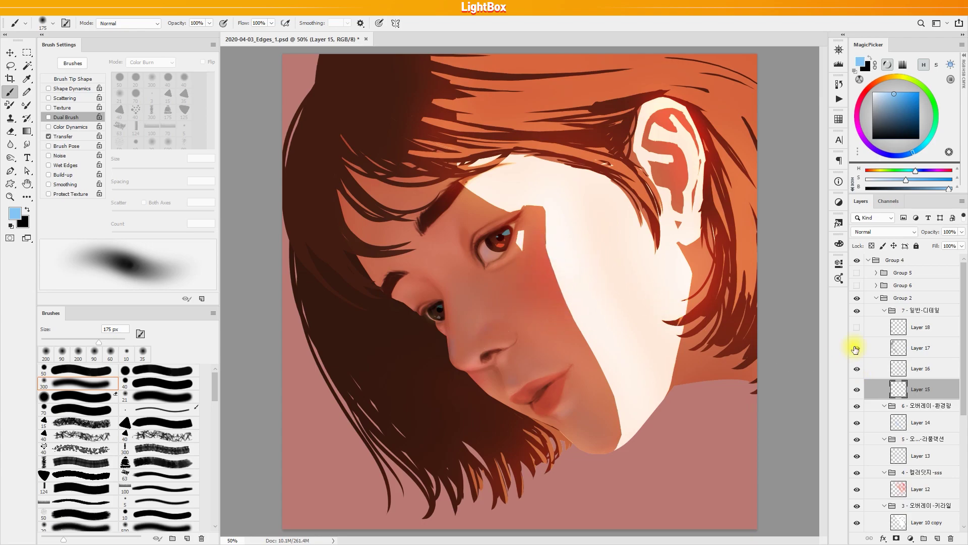
left_click(856, 348)
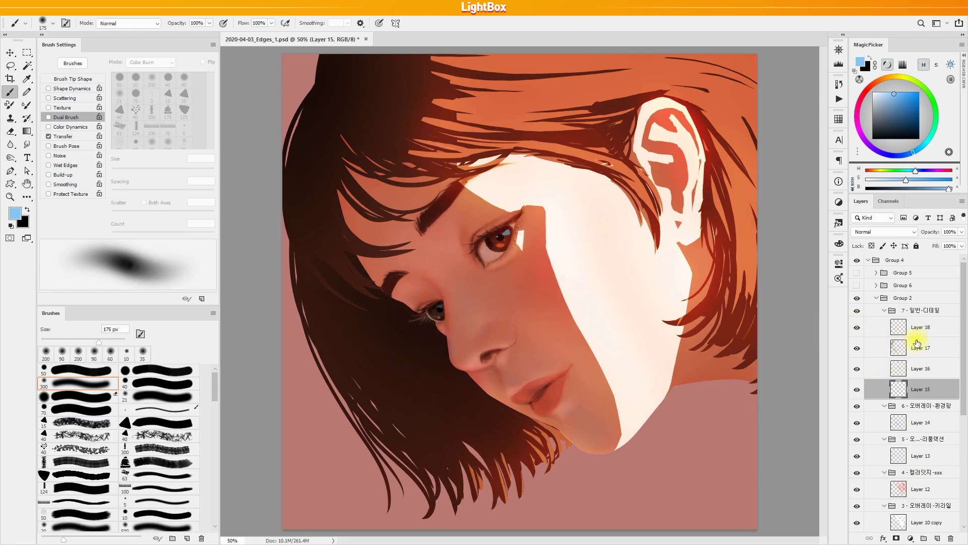
Step: Collapse Group 2, duplicate it and merge the duplicate into a single layer
left_click(902, 313)
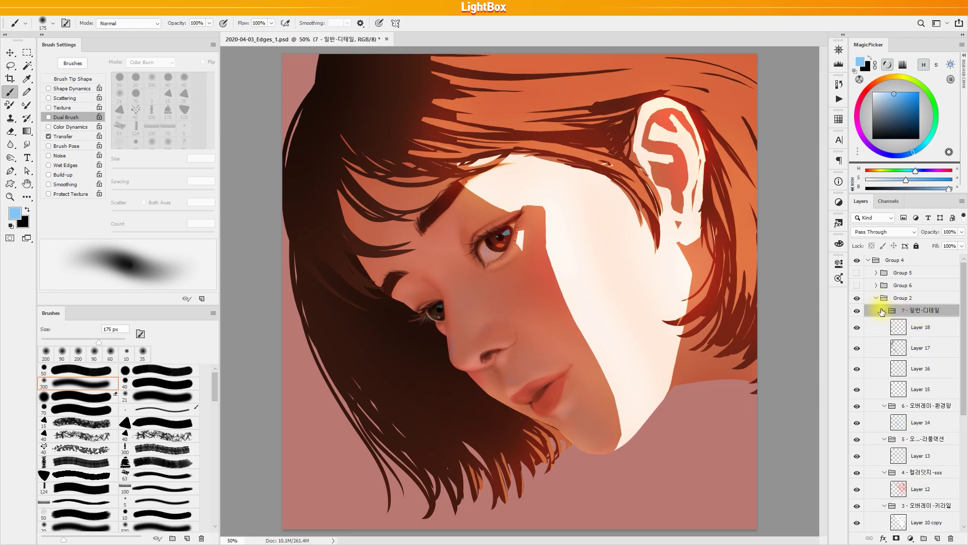
left_click(876, 298)
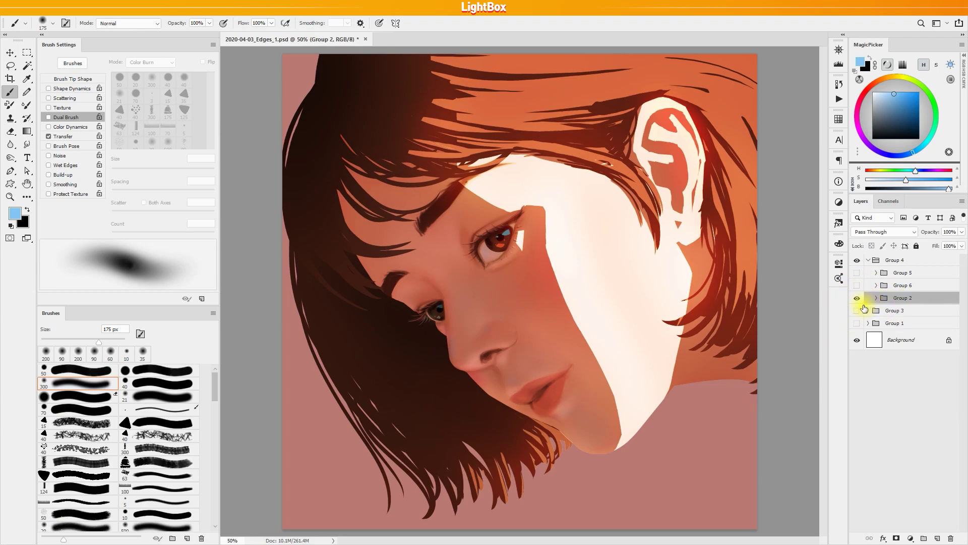
left_click_drag(900, 302, 936, 538)
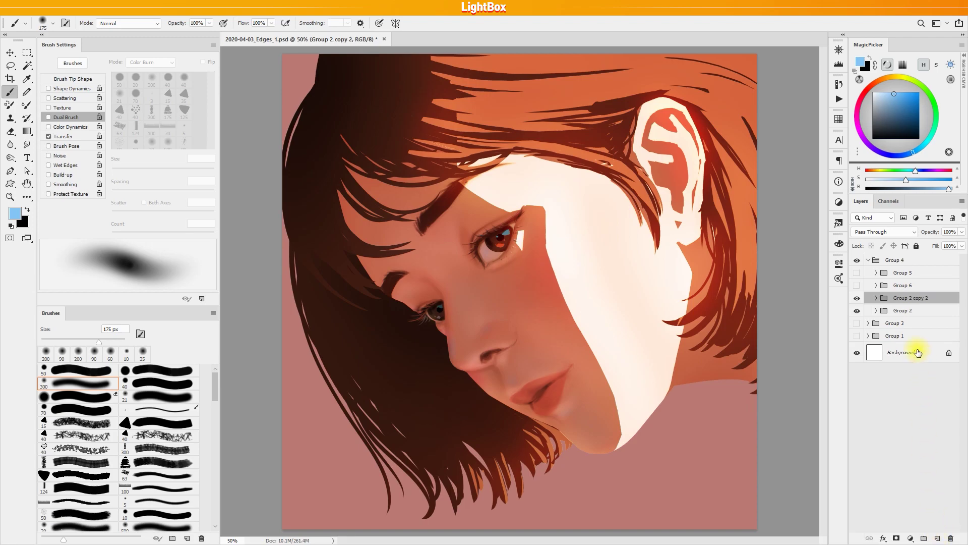
key("ctrl+e")
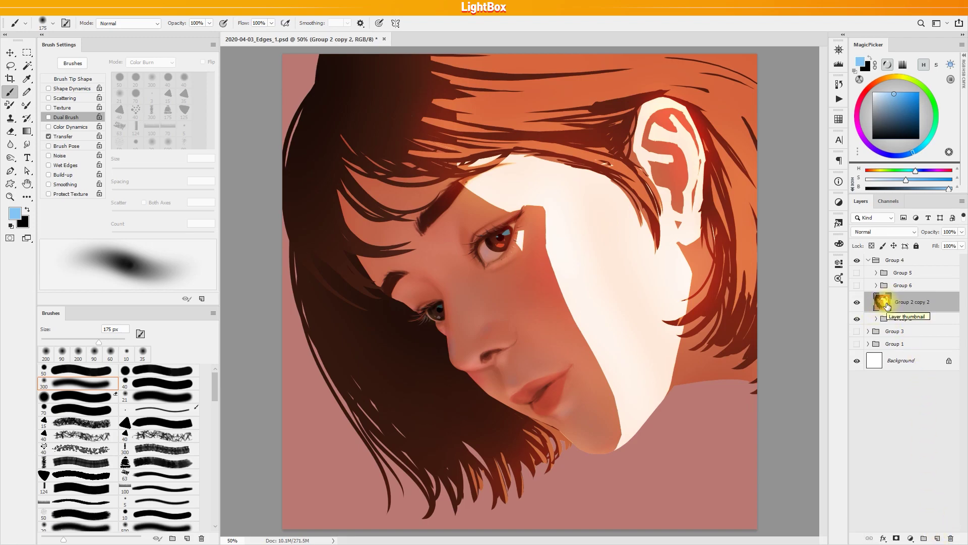
Step: Activate the Smudge tool with the soft 300 px brush and isolate the edge comparison chart in Group 1
left_click(27, 147)
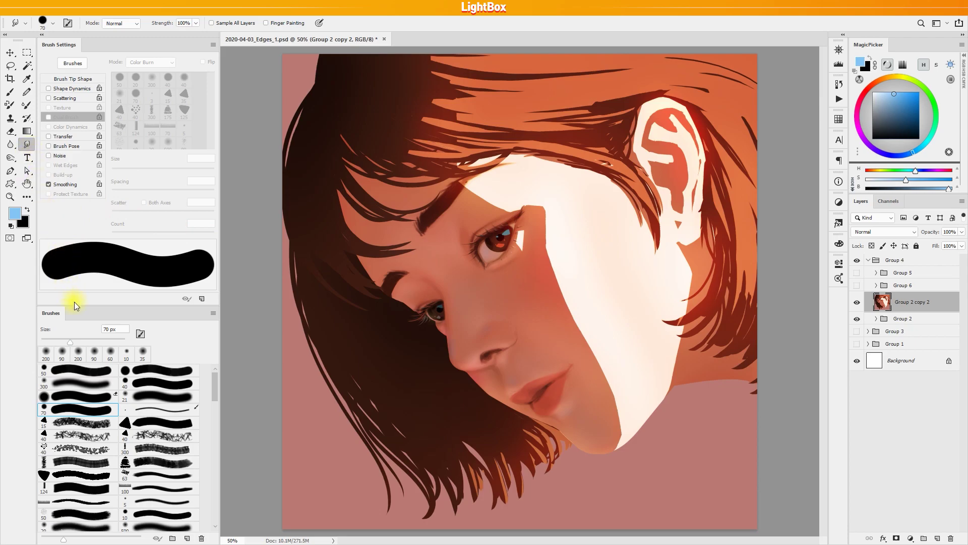
left_click(74, 383)
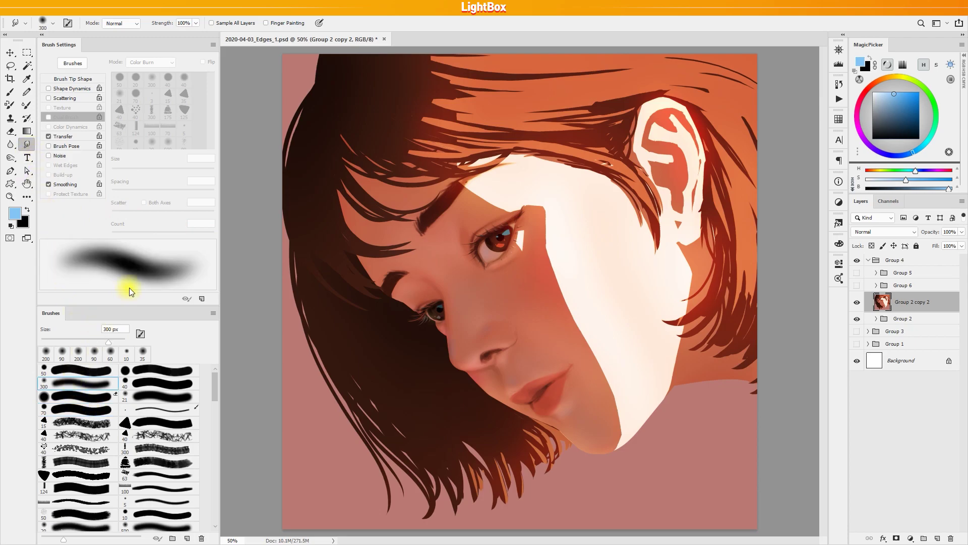
left_click(857, 344, "alt")
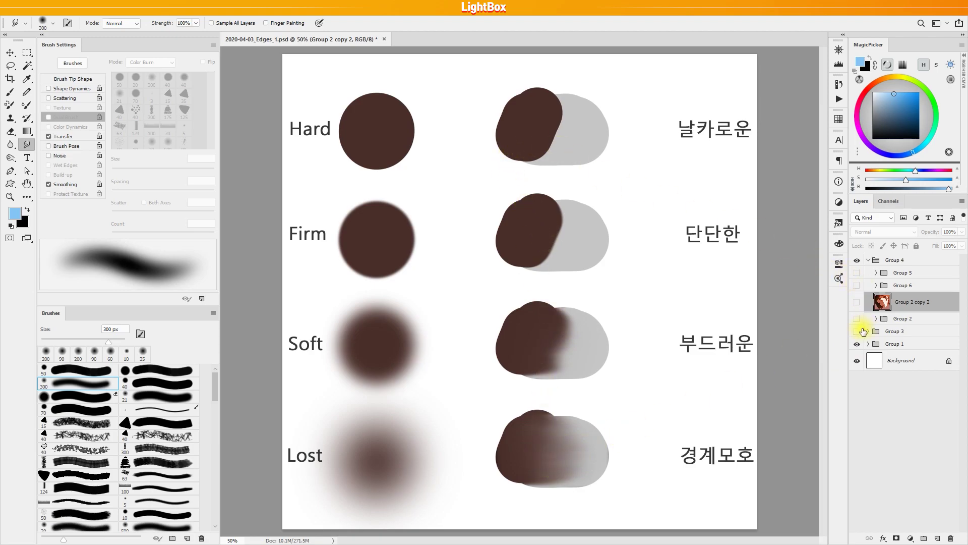
Step: Hide the edge comparison chart in Group 1 and show the merged portrait copy along with Group 5
left_click(857, 345)
left_click(856, 301)
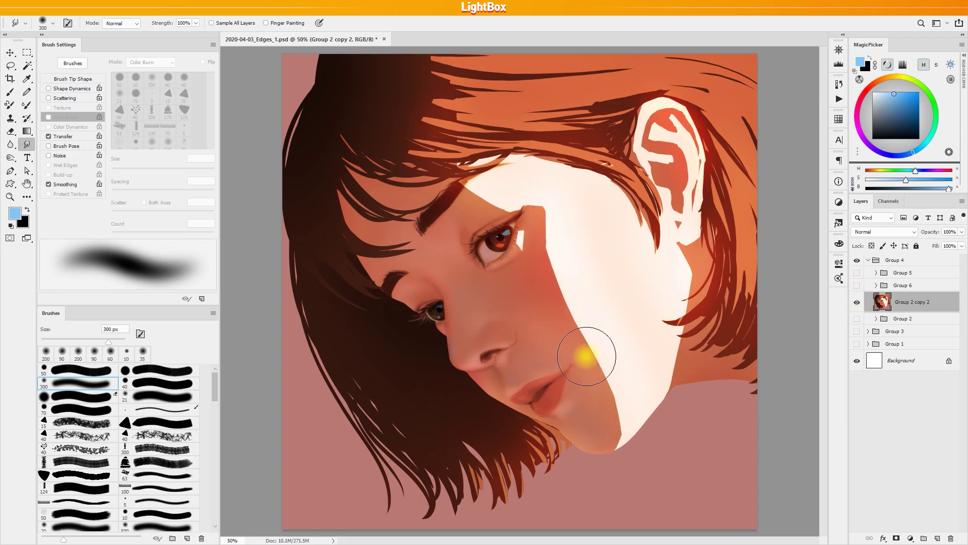
left_click(857, 273)
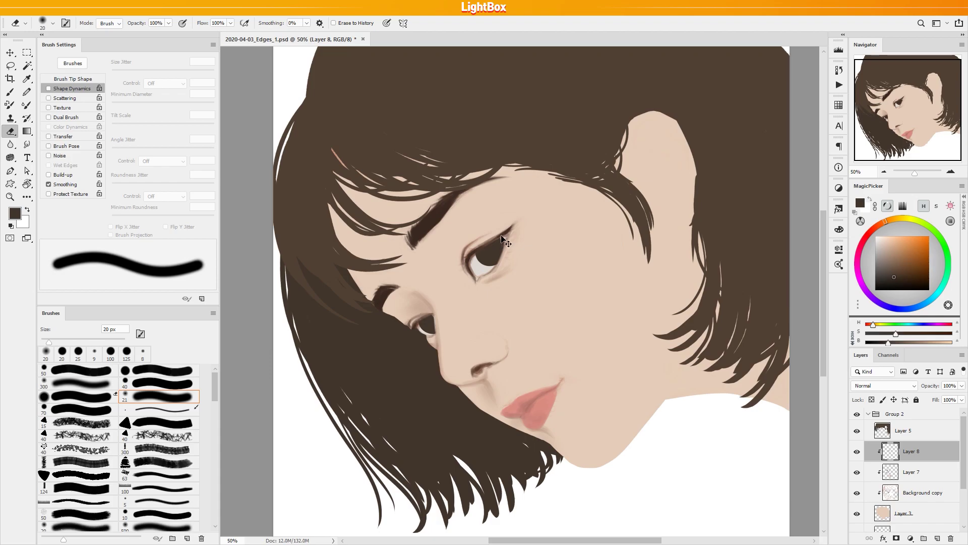
Step: Clean up the farther eye's iris with the Eraser and paint black pupils in both eyes on Layer 8
key("b")
key("e")
left_click_drag(434, 314, 434, 333)
key("b")
left_click(890, 290)
left_click(491, 251)
left_click(431, 323)
Step: Choose a hard round brush with 48% minimum diameter, sample dark brown at the nostril and darken the mouth line at 20 px
key("bracketleft")
key("bracketleft")
left_click(154, 373)
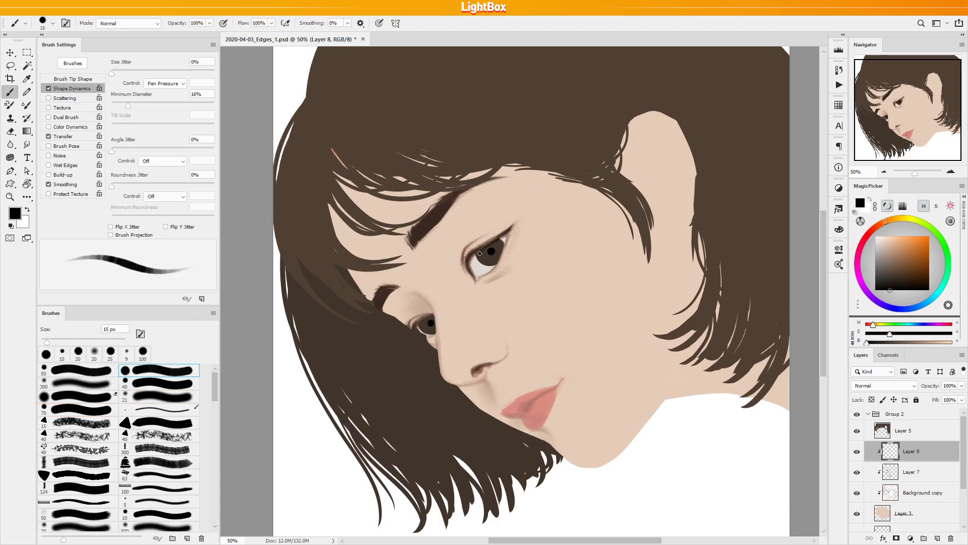
key("bracketleft")
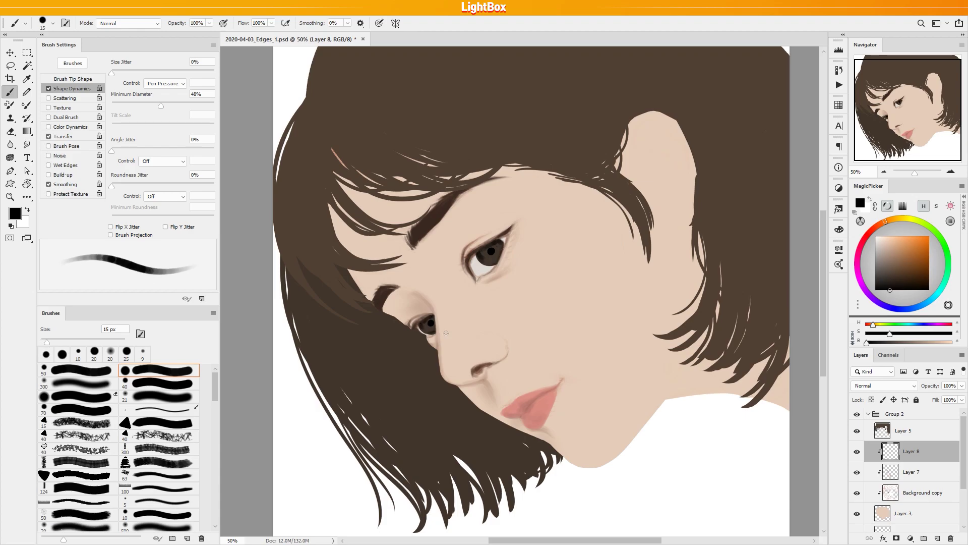
left_click(479, 366, "alt")
key("bracketright")
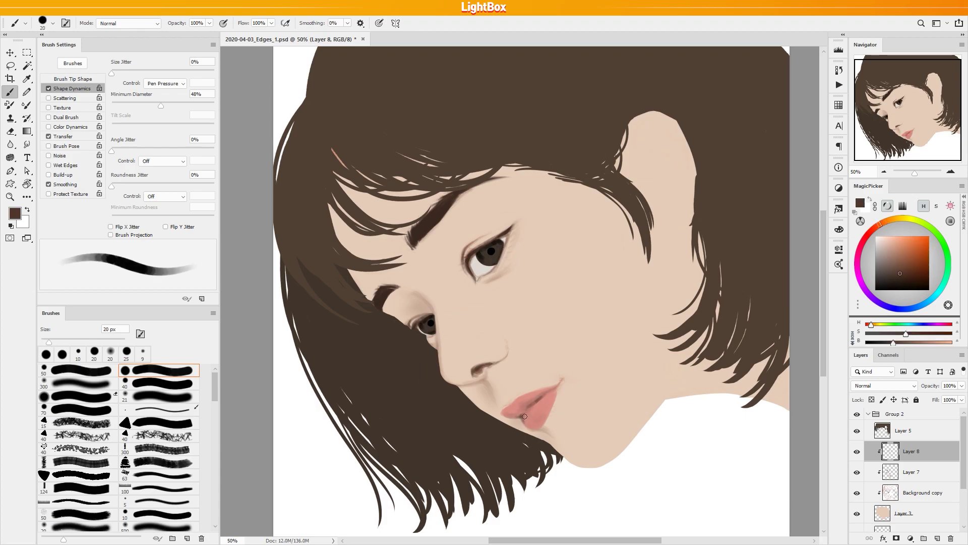
Step: Merge Layer 8, Layer 7 and Background copy into Layer 3 and add a new layer clipped to it
left_click(915, 473)
key("ctrl+e")
key("ctrl+e")
key("ctrl+e")
key("ctrl+shift+alt+n")
key("ctrl+alt+g")
Step: Paint a soft blush on the near cheek in a more saturated red derived from the sampled lip color
left_click(539, 408, "alt")
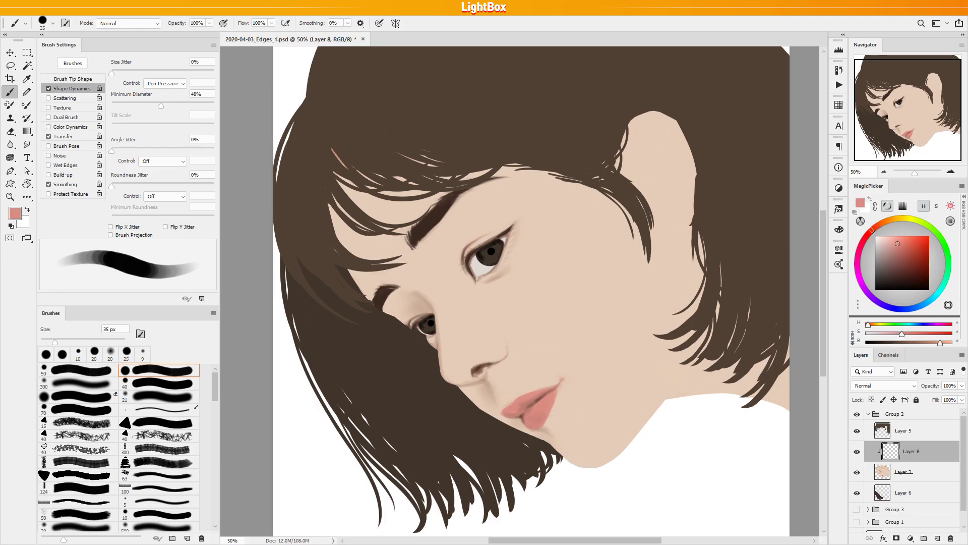
left_click(90, 383)
key("bracketleft")
left_click(906, 242)
key("ctrl+z")
left_click_drag(538, 255, 547, 323)
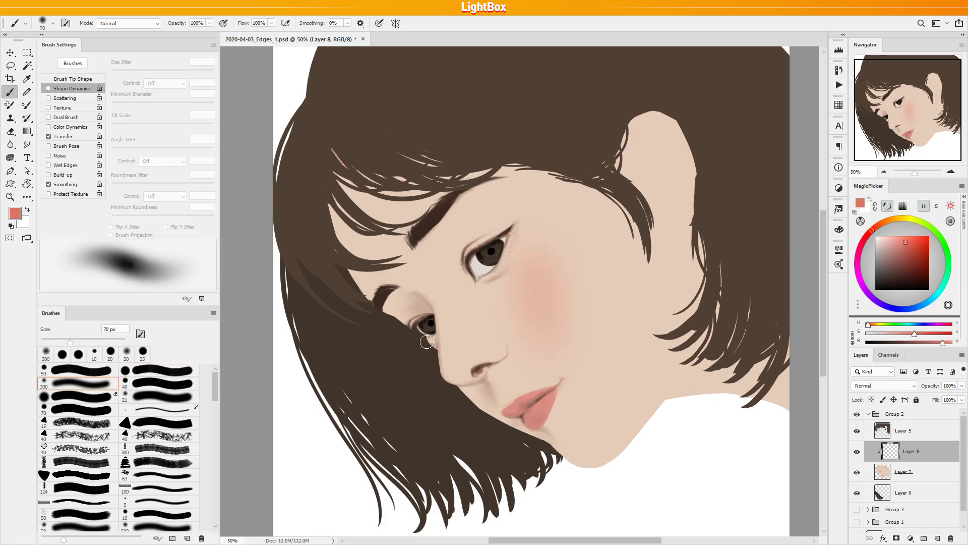
Step: Fade the cheek blush with the soft Eraser at 250 px, leaving only a faint tint beside the nose
key("e")
key("bracketright")
left_click_drag(551, 260, 561, 322)
left_click(80, 383)
key("bracketleft")
left_click(546, 287)
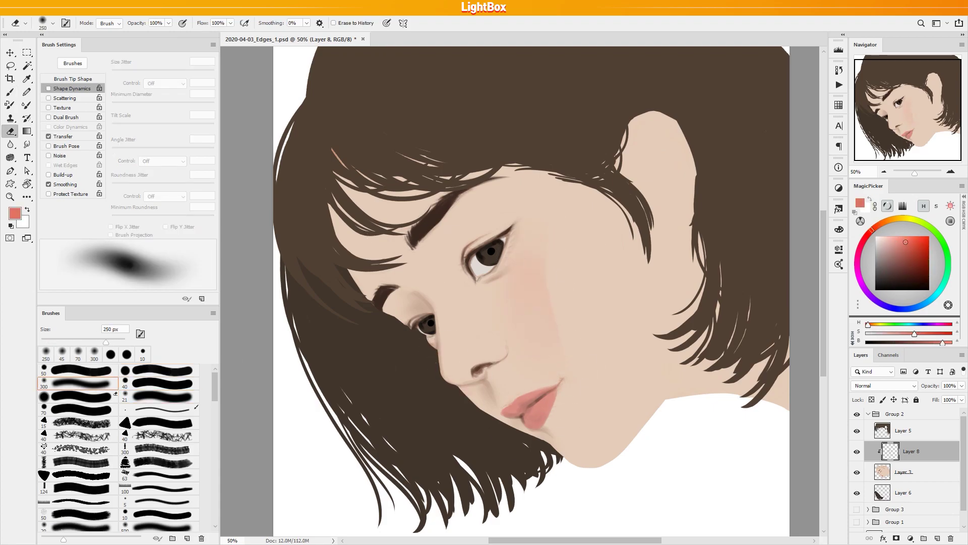
Step: Tint the farther eyelid and nose with the soft red brush at 20% opacity, trimming with a 45 px soft Eraser
key("bracketleft")
key("bracketleft")
key("bracketleft")
key("bracketleft")
key("bracketleft")
key("bracketleft")
key("bracketleft")
key("bracketleft")
key("bracketleft")
key("bracketleft")
key("bracketleft")
key("b")
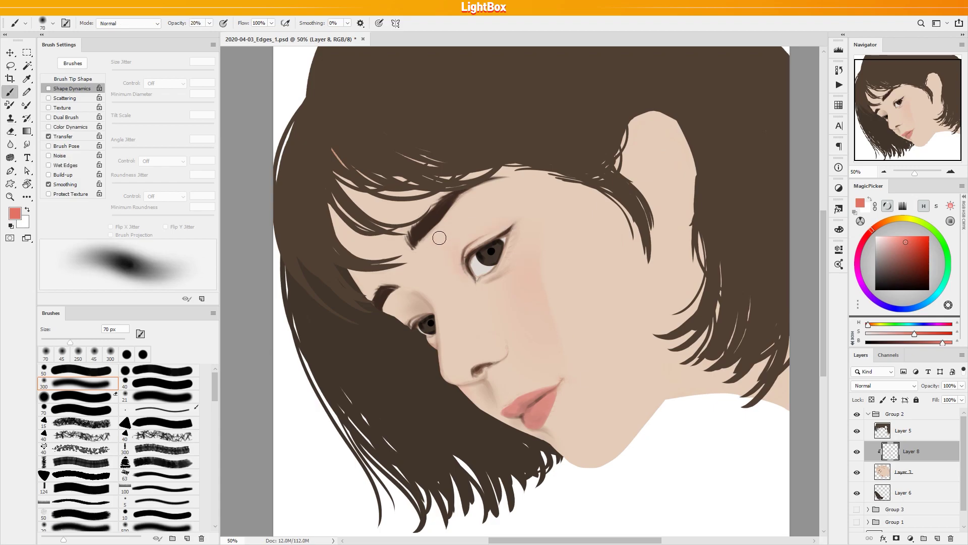
key("e")
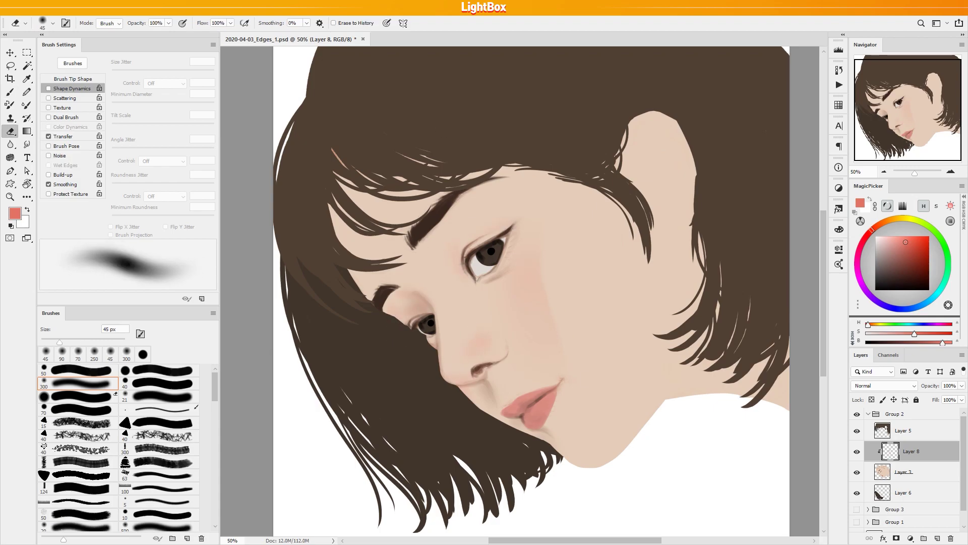
key("b")
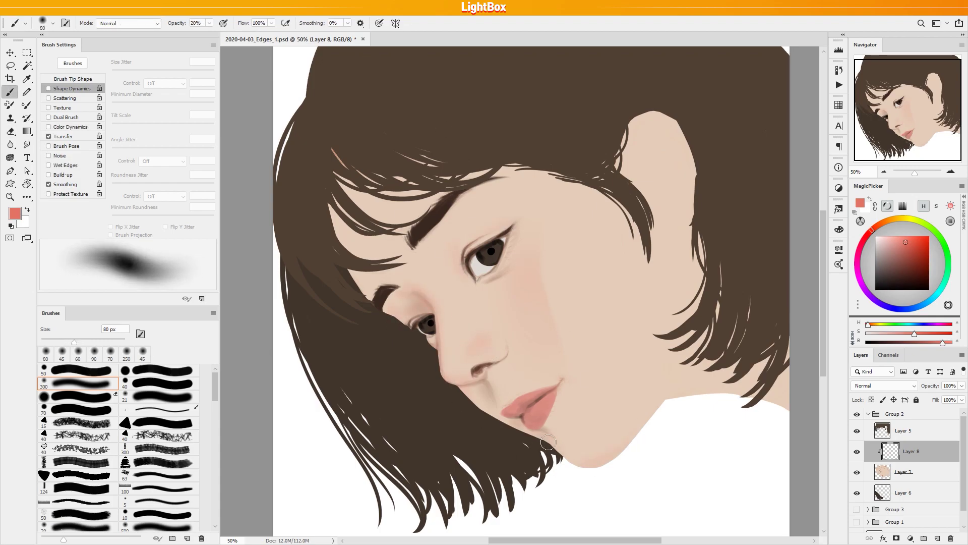
Step: Undo the last strokes and tint the forehead edge between the bangs with the soft red brush at 100% opacity
key("ctrl+z")
key("ctrl+z")
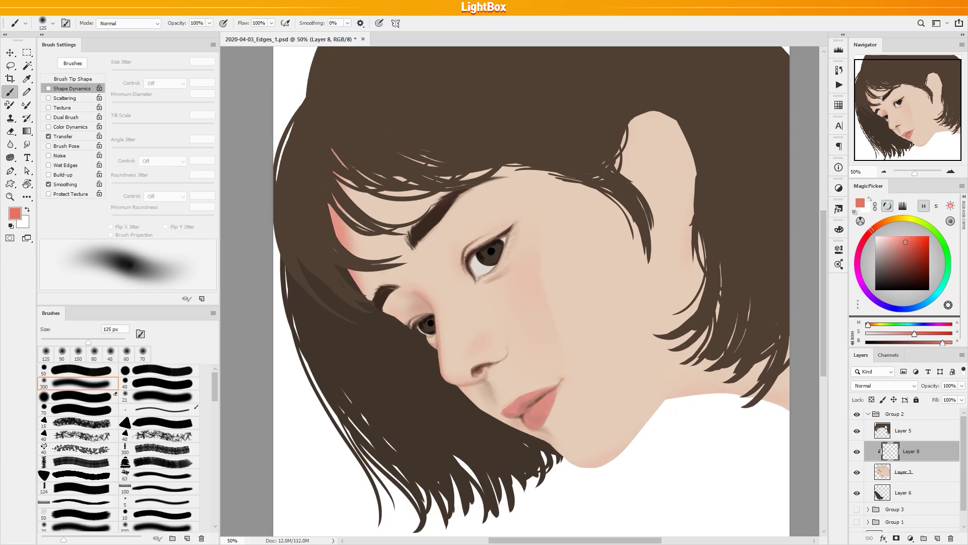
key("e")
key("b")
key("]")
key("0")
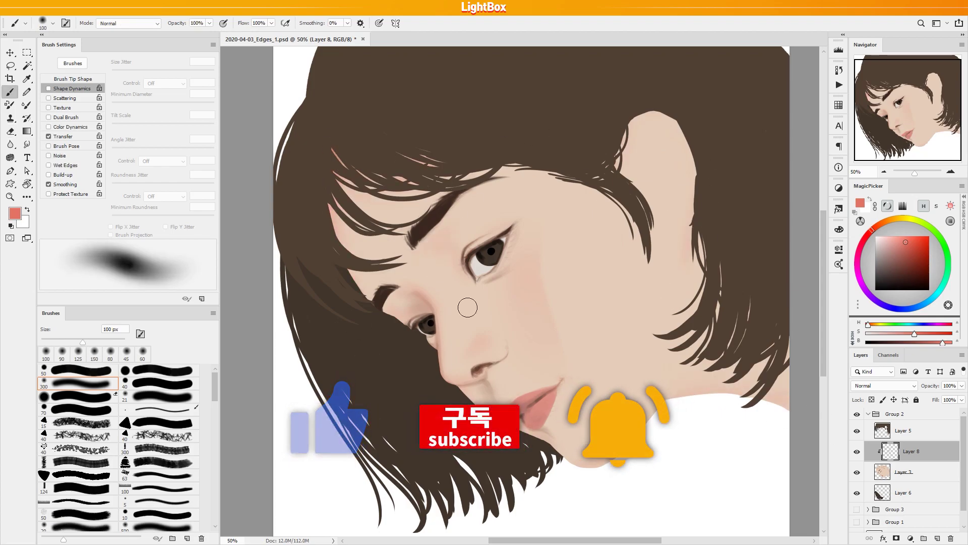
Step: Blend and shade the lips with a small soft brush, repeatedly sampling the lip tones and the dark mouth line
key("bracketleft")
key("bracketleft")
key("bracketleft")
key("bracketleft")
key("bracketleft")
key("bracketleft")
key("bracketleft")
key("bracketleft")
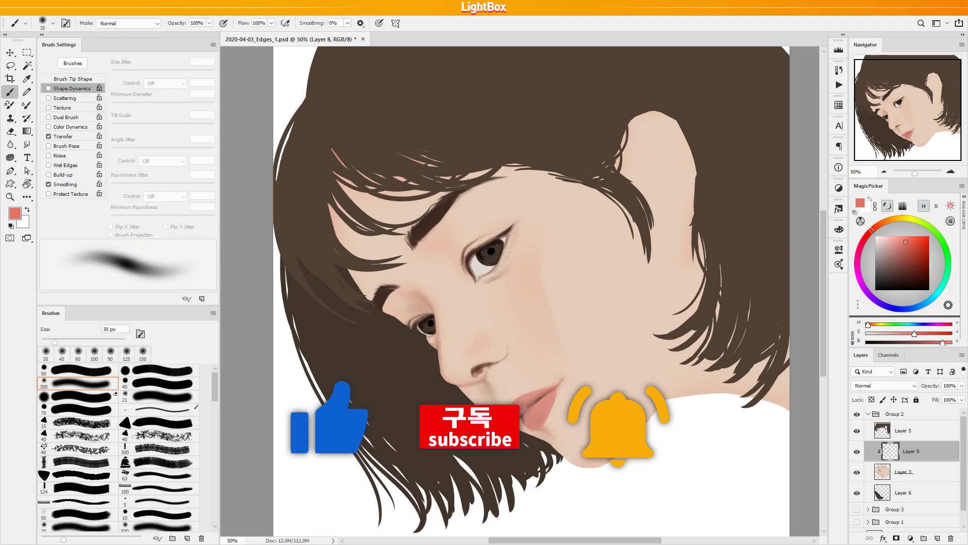
left_click(554, 398, "alt")
left_click(554, 403, "alt")
mouse_move(554, 410)
left_mouse_down()
mouse_move(546, 420)
mouse_move(533, 406)
left_mouse_up()
left_click(528, 410, "alt")
left_click(536, 406, "alt")
left_click(538, 403, "alt")
key("bracketleft")
left_click(522, 416, "alt")
left_click(529, 403, "alt")
left_click(530, 408, "alt")
Step: Refine the near eye's upper lid and outer corner with the soft brush at 25 px in a sampled reddish brown
key("bracketright")
key("bracketright")
key("bracketright")
key("bracketright")
left_click(510, 227, "alt")
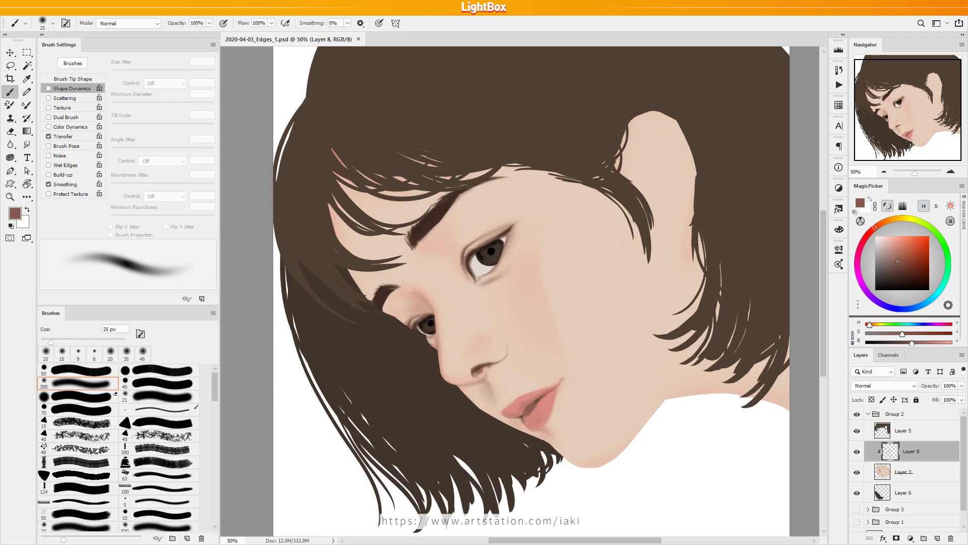
Step: Load the figure's silhouette as a selection and add a Hue/Saturation adjustment layer above Layer 5
left_click(903, 431)
left_click(910, 538)
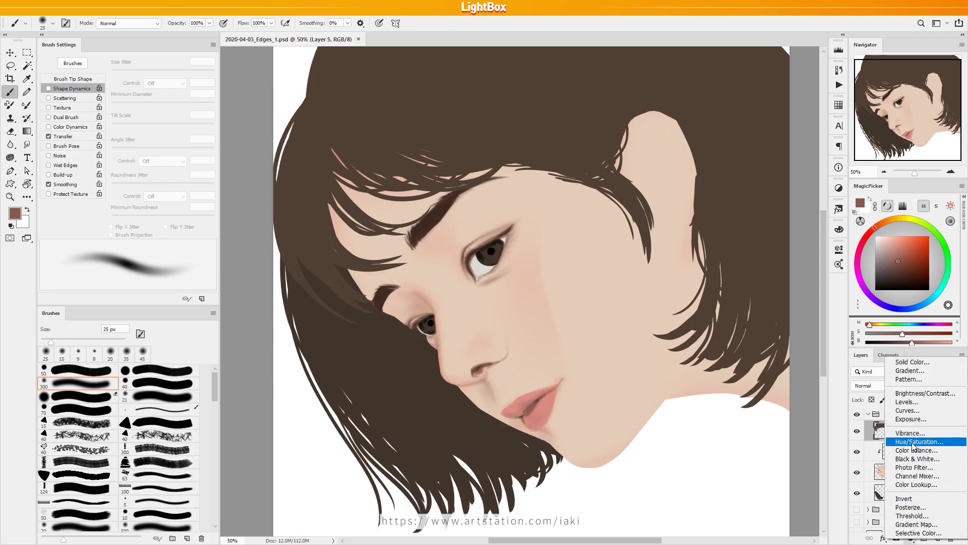
left_click(908, 497)
left_click(908, 496, "ctrl")
left_click(908, 431)
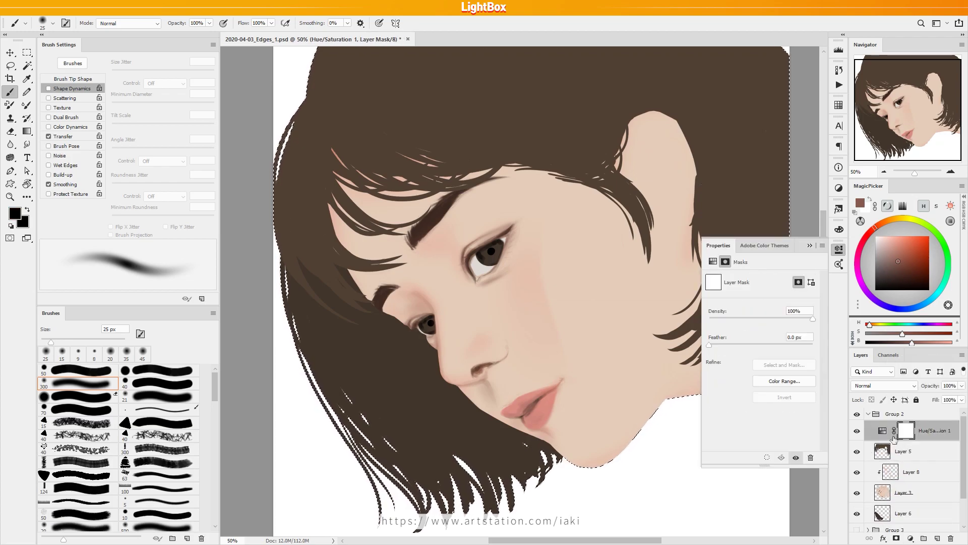
left_click_drag(761, 353, 772, 357)
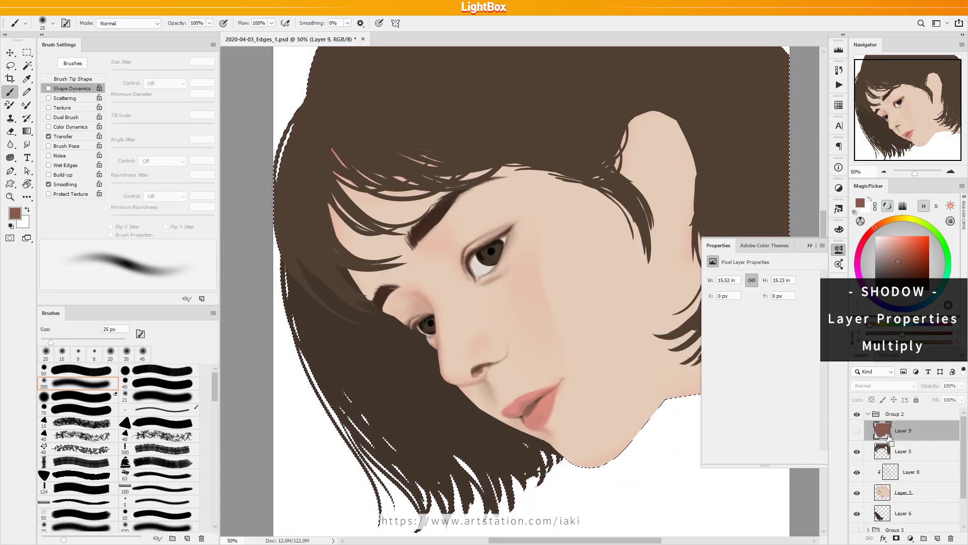
Step: Turn the silhouette-filled Layer 9 into a Multiply shadow and shift its color to a saturated orange-red with Hue/Saturation
key("ctrl+u")
left_click_drag(771, 411, 790, 412)
left_click(769, 439)
key("Return")
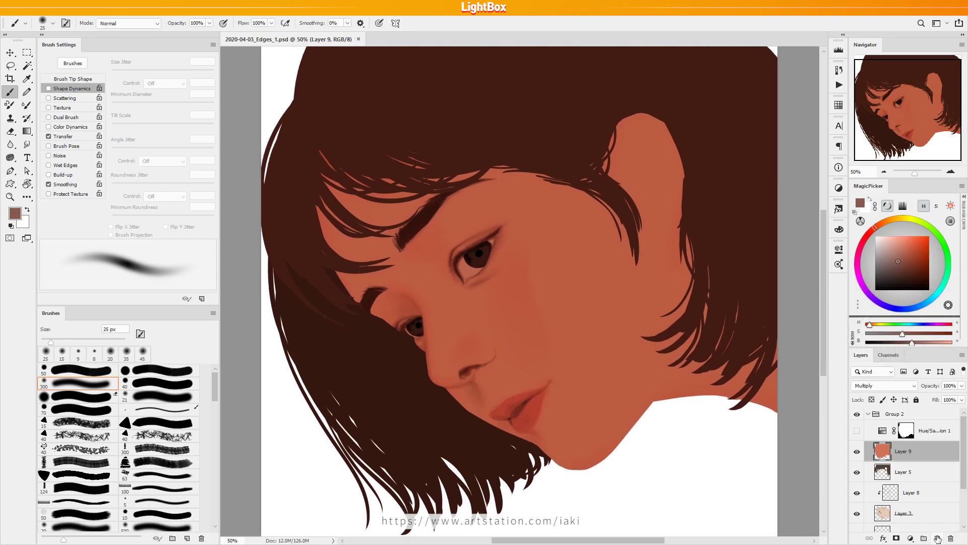
Step: Add an Overlay key-light layer above Layer 9 and paint the crown and back hair white with the triangular brush
left_click(936, 539)
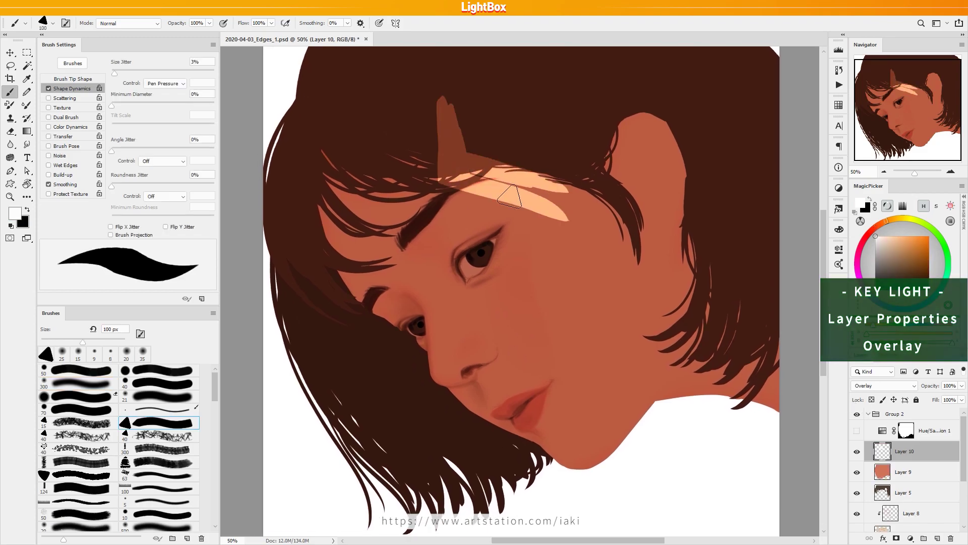
key("bracketright")
key("bracketright")
key("bracketright")
left_click_drag(502, 125, 434, 56)
left_click_drag(656, 61, 757, 302)
Step: Extend the white key light over the ear, cheek, jaw and hair at the nape, varying the brush size
key("bracketleft")
key("bracketleft")
key("bracketleft")
mouse_move(757, 353)
left_mouse_down()
mouse_move(645, 202)
mouse_move(640, 124)
left_mouse_up()
key("bracketleft")
key("bracketleft")
mouse_move(587, 355)
left_mouse_down()
mouse_move(597, 418)
mouse_move(620, 443)
left_mouse_up()
key("bracketright")
key("bracketright")
left_click_drag(756, 348, 771, 381)
Step: Carve a hard shadow edge from beside the near eye down to the chin with the 70 px hard round Eraser
key("e")
mouse_move(524, 222)
left_mouse_down()
mouse_move(527, 305)
mouse_move(602, 459)
left_mouse_up()
key("b")
key("e")
key("b")
key("e")
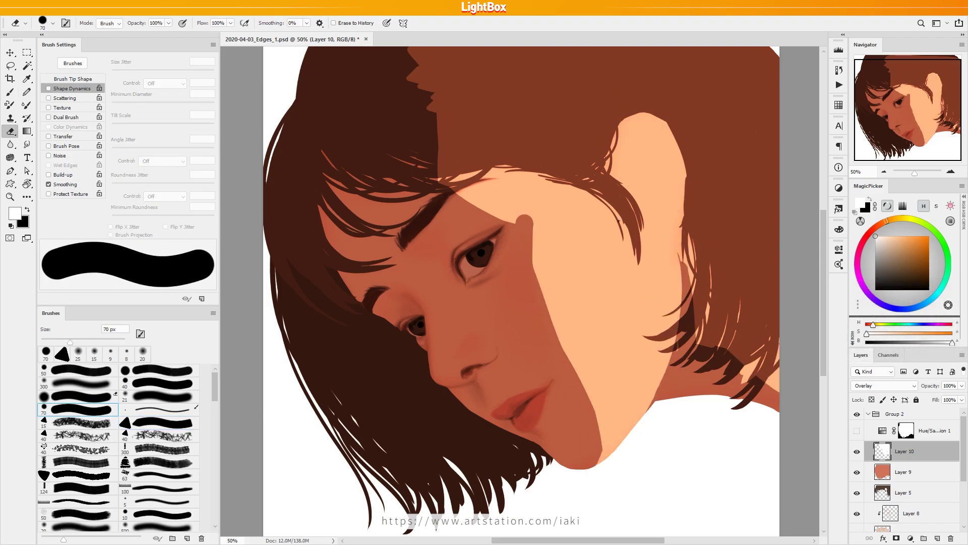
key("b")
key("e")
Step: Erase dark strands from the hair's key light above the forehead and ear with the triangular Eraser at 45 px
left_click(149, 426)
key("ctrl+h")
mouse_move(440, 166)
left_mouse_down()
mouse_move(577, 184)
mouse_move(639, 258)
left_mouse_up()
key("bracketleft")
key("bracketleft")
key("bracketleft")
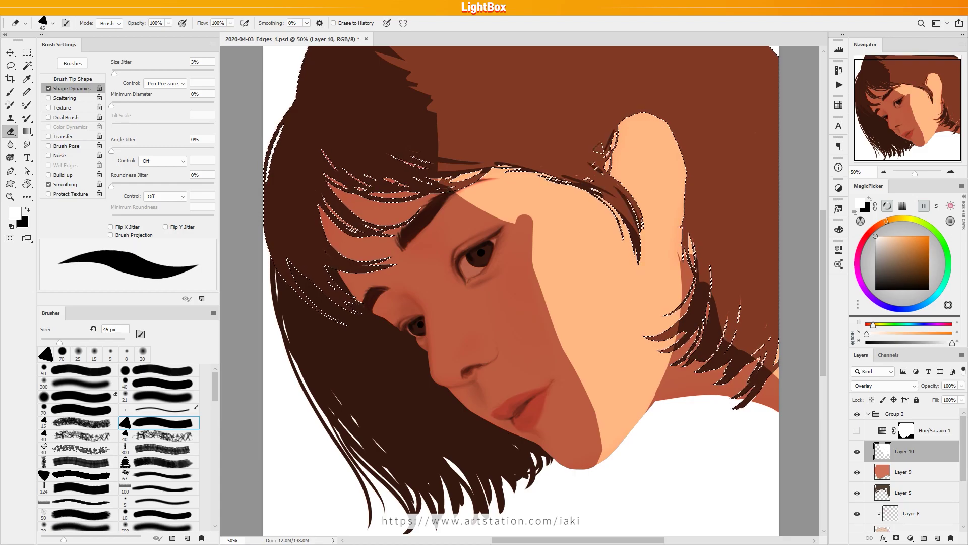
left_click_drag(528, 151, 590, 146)
key("b")
key("e")
Step: Break up the light on the hair at the nape into strands by painting and erasing with the triangular brush
key("bracketright")
key("bracketright")
key("bracketright")
key("b")
mouse_move(704, 277)
left_mouse_down()
mouse_move(681, 343)
mouse_move(746, 378)
left_mouse_up()
key("x")
key("e")
key("bracketleft")
key("bracketleft")
key("bracketleft")
key("bracketleft")
key("bracketleft")
left_click_drag(725, 288, 702, 360)
key("bracketright")
key("bracketright")
key("bracketright")
left_click_drag(776, 311, 726, 372)
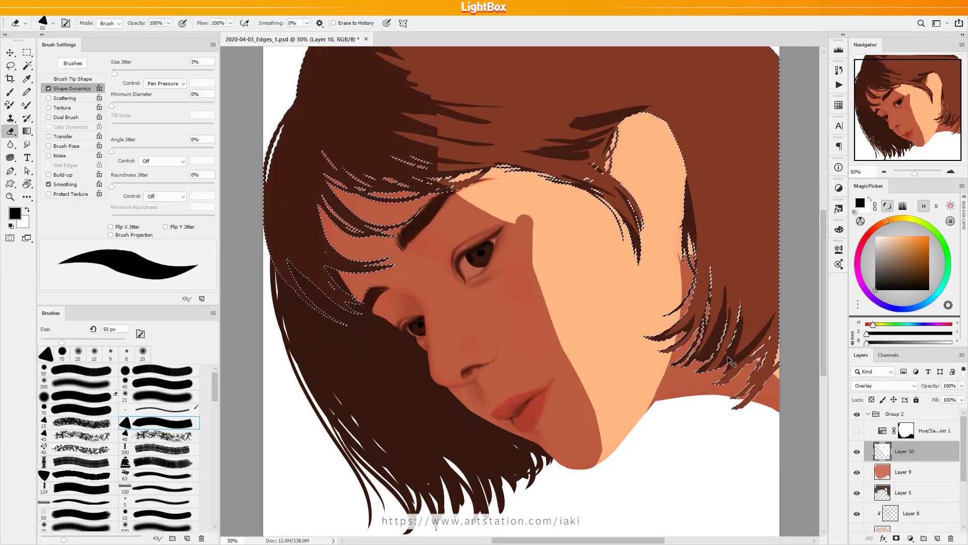
Step: Erase long dark strands across the crown, above the forehead and behind the ear with the triangular Eraser at 80 px
key("bracketright")
key("bracketright")
key("bracketright")
left_click_drag(510, 154, 602, 177)
left_click_drag(407, 80, 612, 85)
left_click_drag(391, 53, 563, 65)
left_click_drag(403, 50, 640, 51)
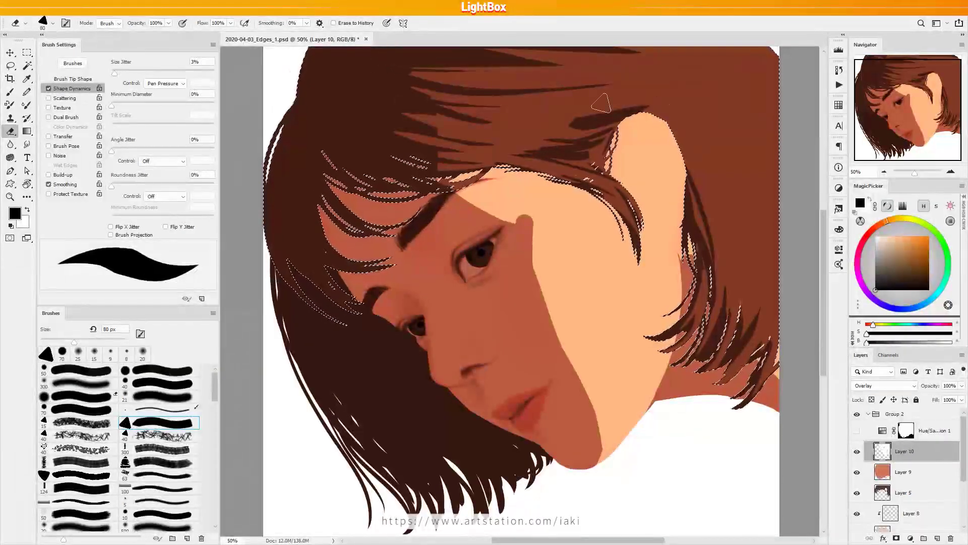
key("ctrl+z")
left_click_drag(670, 124, 711, 245)
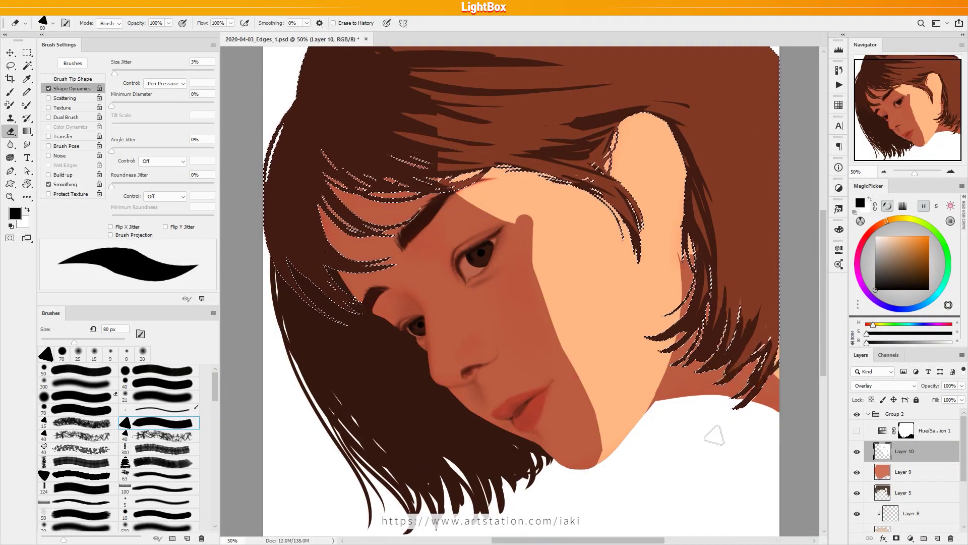
Step: Refine thin dark strands around the ear and across the back of the head with the triangular Eraser at 45 px
key("bracketleft")
key("bracketleft")
key("bracketleft")
key("bracketleft")
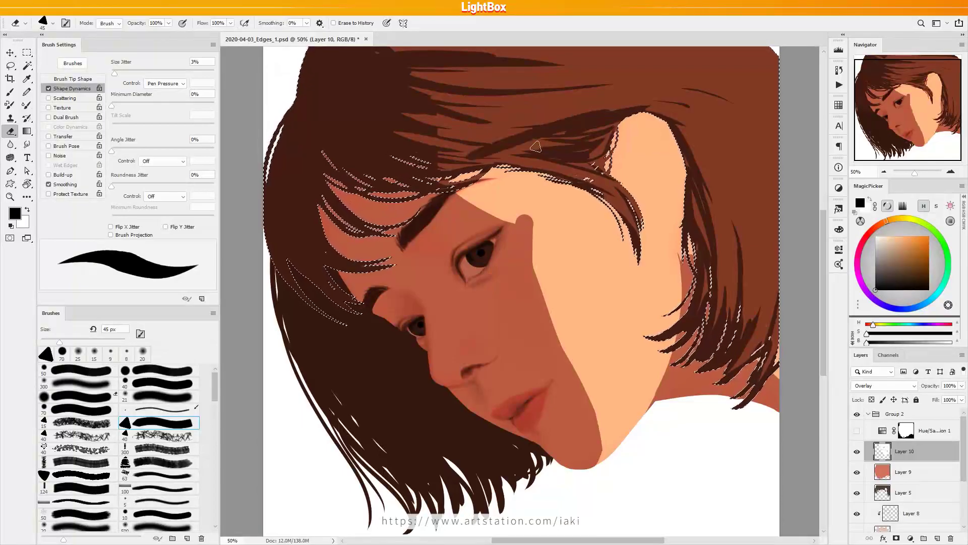
key("x")
key("b")
key("e")
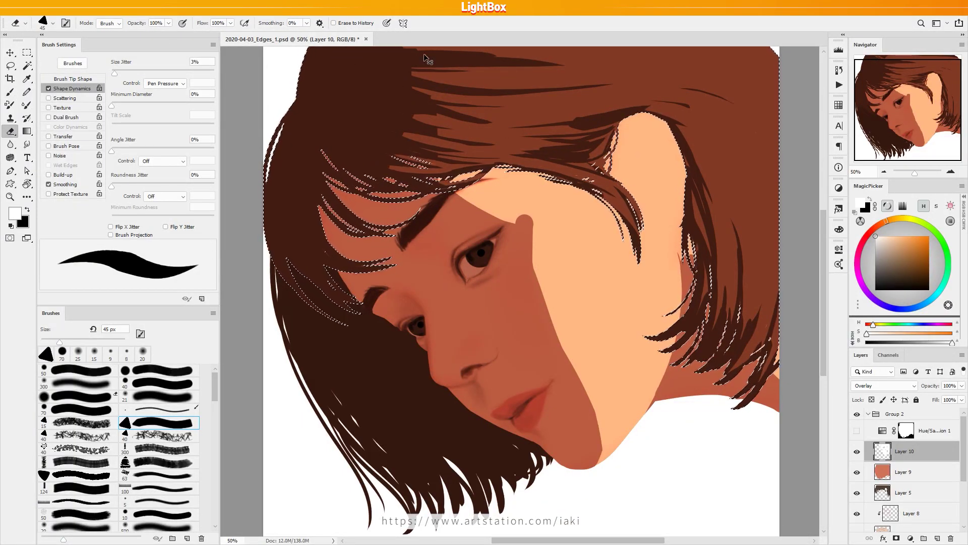
key("ctrl+z")
key("b")
key("x")
key("x")
key("e")
left_click_drag(675, 73, 749, 106)
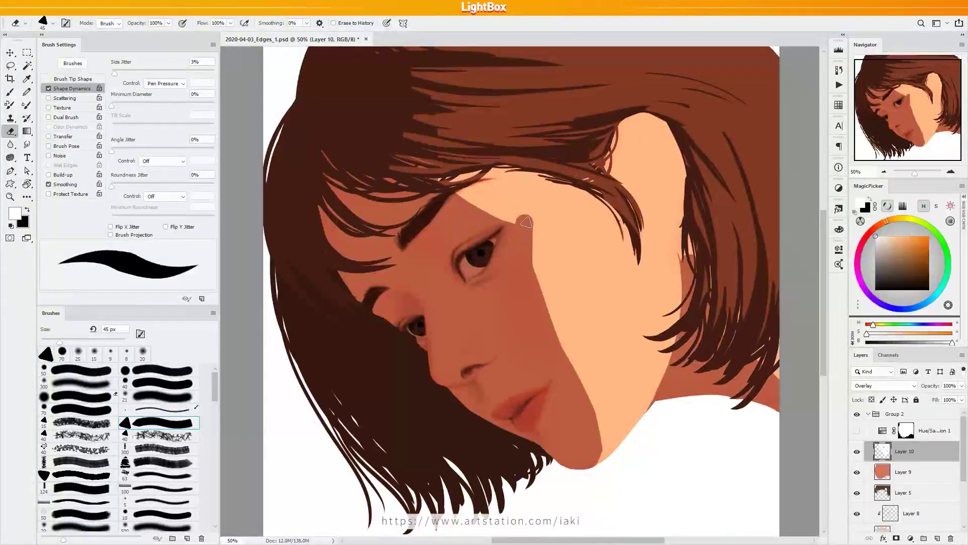
Step: Refine the key light's edge between the eyebrow's end and the temple by erasing at 45 px and painting at 30 px
key("b")
key("e")
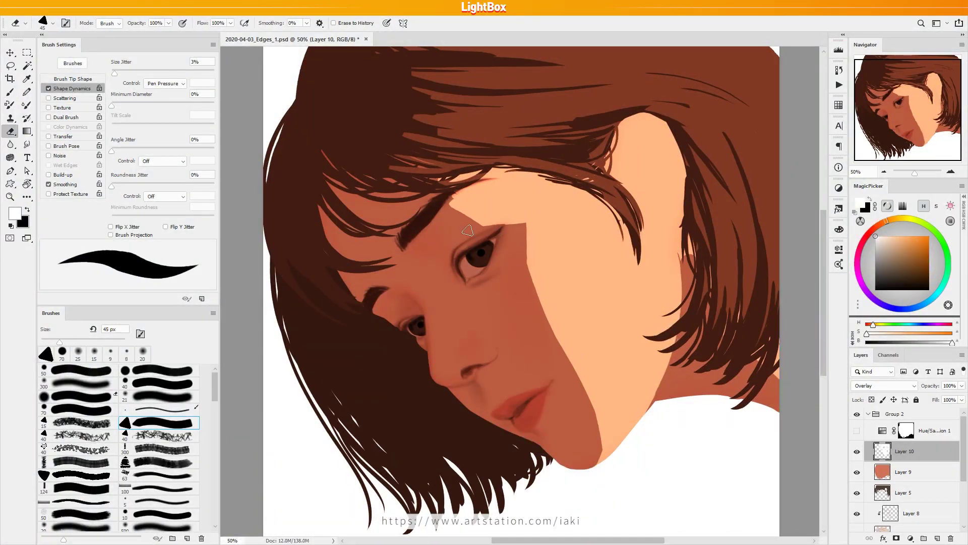
key("b")
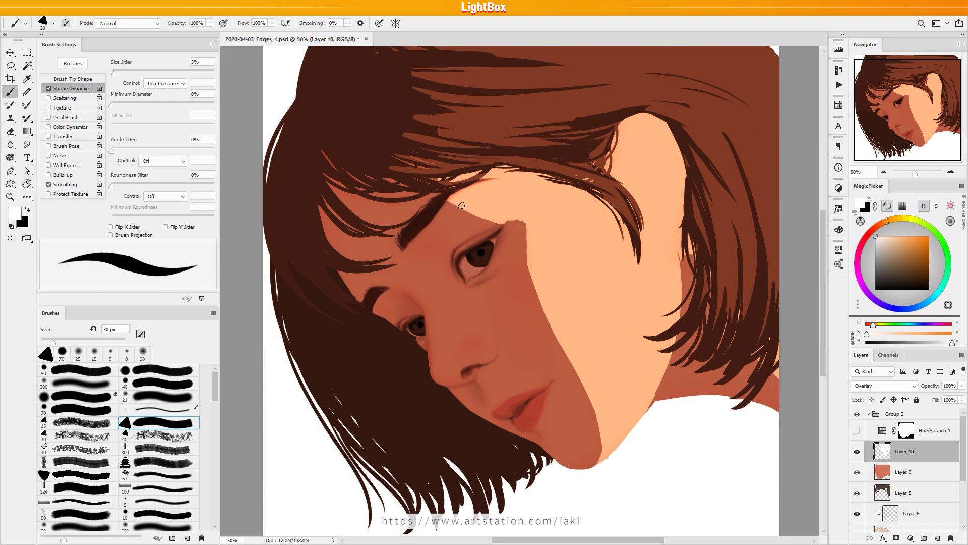
Step: Shape a small patch of key light beside the outer corner of the near eye with the triangular brush and Eraser at 30 px
key("e")
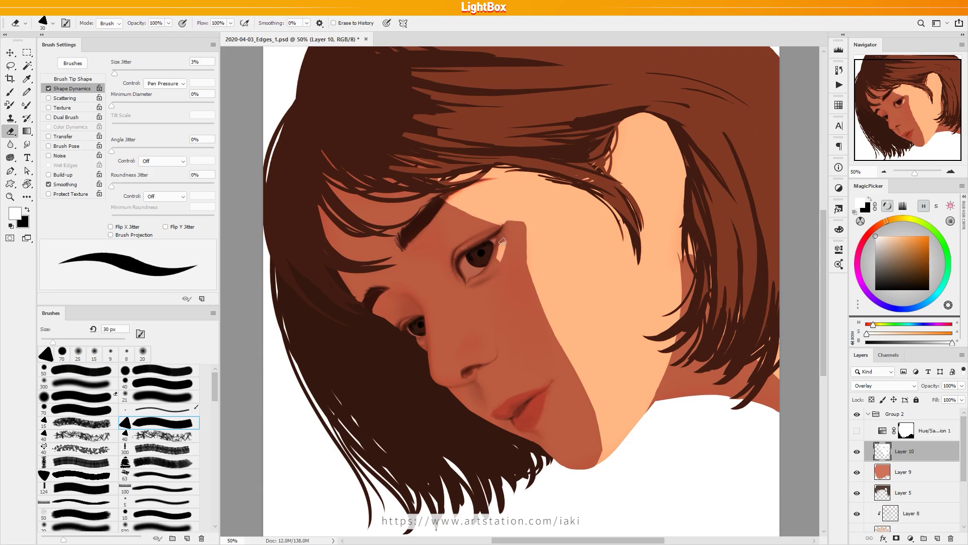
key("b")
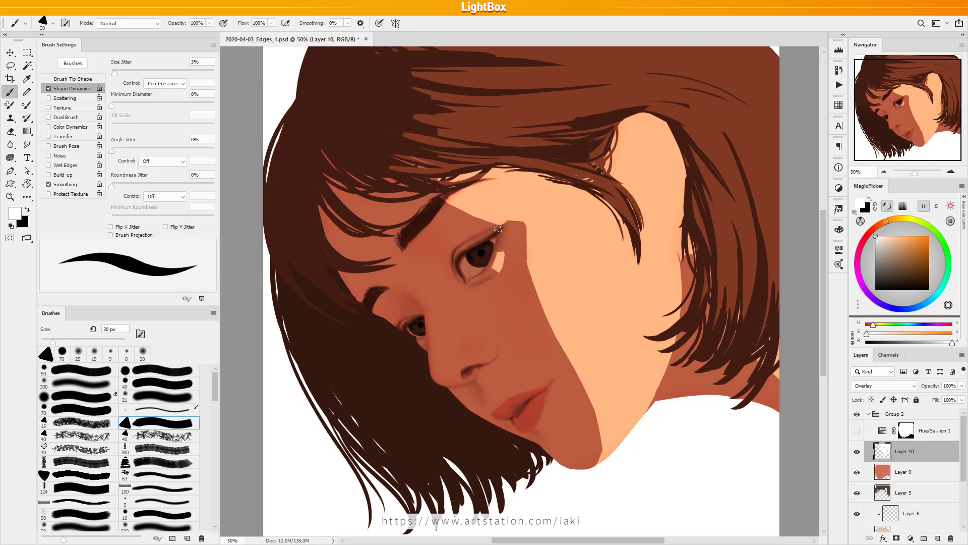
key("e")
key("b")
Step: Erase the key light on the neck below the earlobe and in the ear's upper hollow with the triangular Eraser at 40 px
key("e")
key("bracketright")
key("bracketright")
mouse_move(676, 248)
left_mouse_down()
mouse_move(666, 255)
mouse_move(655, 398)
left_mouse_up()
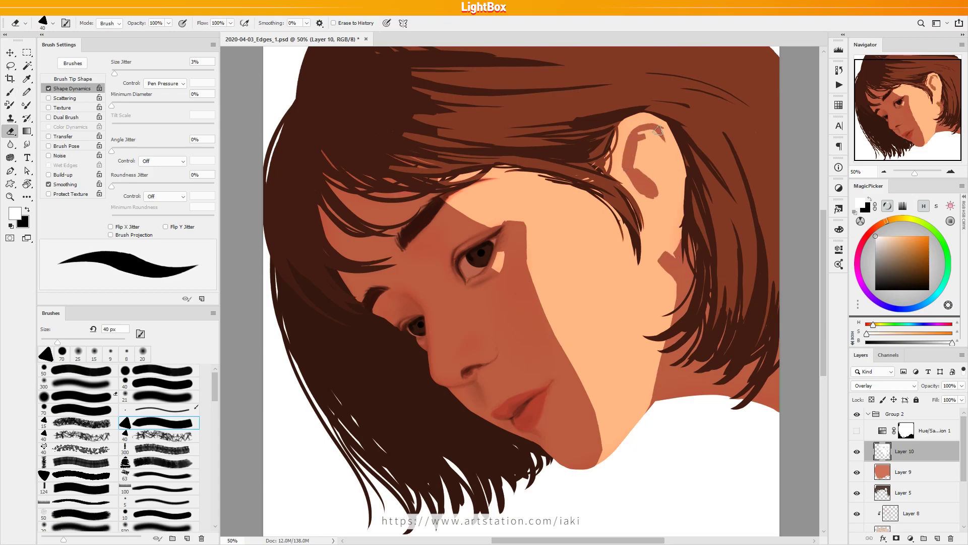
mouse_move(637, 168)
left_mouse_down()
mouse_move(655, 219)
mouse_move(623, 171)
left_mouse_up()
Step: Carve the ear's inner folds and rim shadow out of the key light with the triangular Eraser at 40 px
key("b")
key("e")
mouse_move(605, 134)
left_mouse_down()
mouse_move(609, 183)
mouse_move(628, 189)
mouse_move(650, 222)
left_mouse_up()
key("b")
key("e")
left_click_drag(677, 179, 671, 224)
key("b")
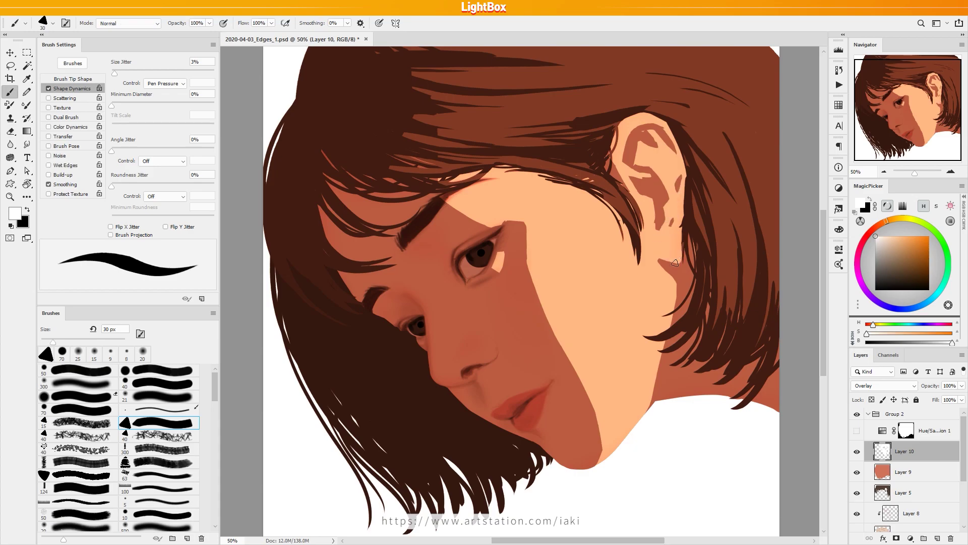
Step: Deepen the shadow in the ear's hollow and refine the lit folds and earlobe by alternately erasing and painting
key("e")
mouse_move(637, 188)
left_mouse_down()
mouse_move(658, 229)
mouse_move(659, 261)
mouse_move(655, 208)
mouse_move(677, 177)
left_mouse_up()
key("b")
key("e")
key("b")
key("e")
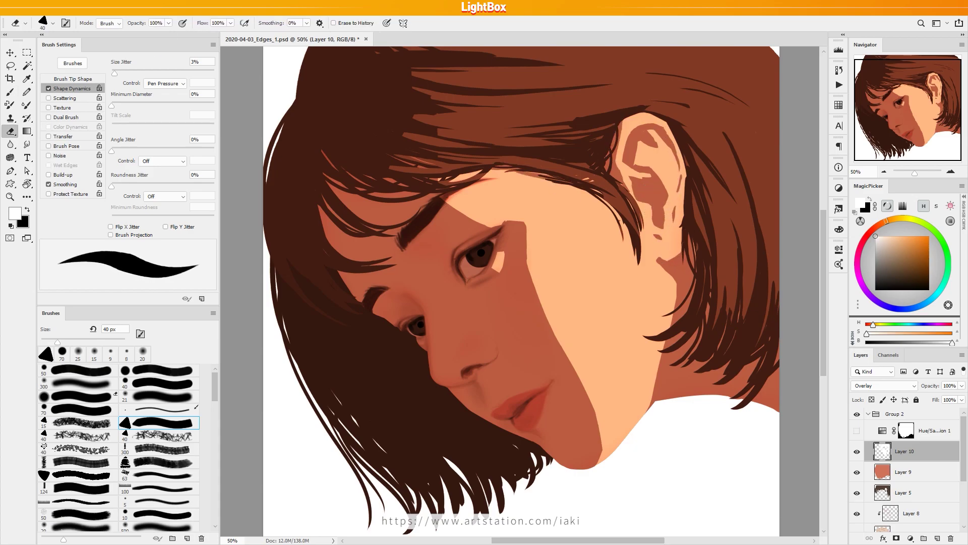
Step: Load a lower layer's outline as a selection, paint key light strands on the hair ends below the chin, and deselect
scroll(909, 461, "down", 1)
left_click(882, 527, "ctrl")
key("b")
left_click_drag(542, 444, 527, 479)
left_click_drag(485, 449, 500, 504)
mouse_move(450, 474)
left_mouse_down()
mouse_move(527, 485)
mouse_move(522, 436)
mouse_move(466, 466)
mouse_move(468, 499)
mouse_move(533, 449)
left_mouse_up()
key("ctrl+d")
key("e")
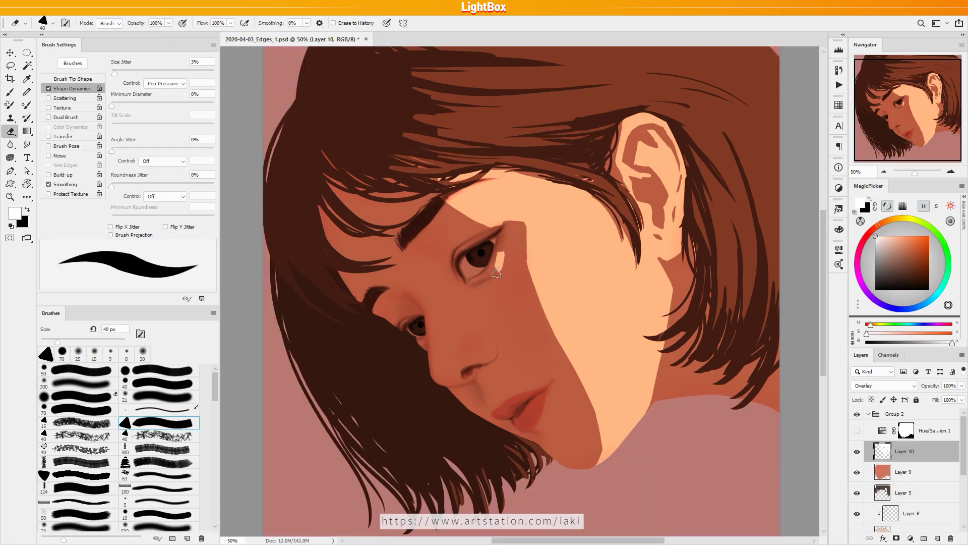
Step: Refine the light patch beside the eye and the lit folds inside the ear and above the earlobe
key("l")
mouse_move(504, 253)
left_mouse_down()
mouse_move(499, 272)
mouse_move(506, 247)
mouse_move(504, 265)
left_mouse_up()
key("b")
key("e")
left_click_drag(656, 165, 661, 182)
key("b")
left_click_drag(642, 136, 632, 153)
key("e")
key("b")
left_click_drag(655, 236, 661, 241)
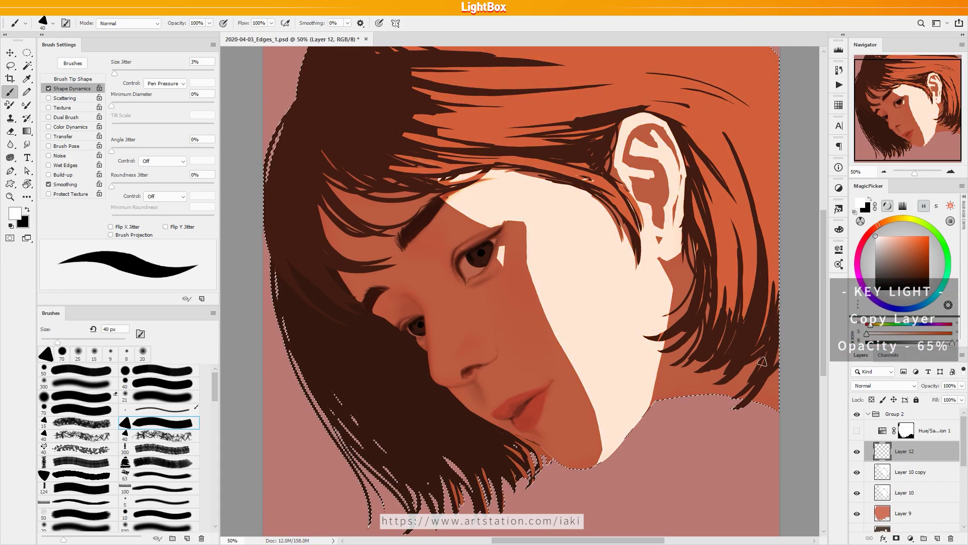
Step: On the Color Dodge layer, try a saturated red bloom along the ear's back edge with the soft round brush at 175 px
left_click(81, 383)
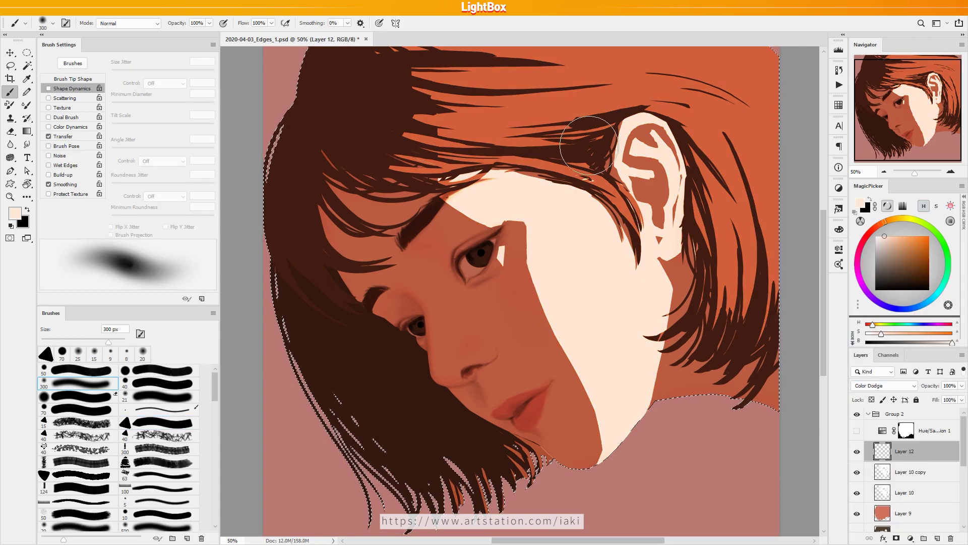
left_click(706, 126, "alt")
left_click_drag(636, 120, 655, 126)
left_click_drag(676, 132, 684, 176)
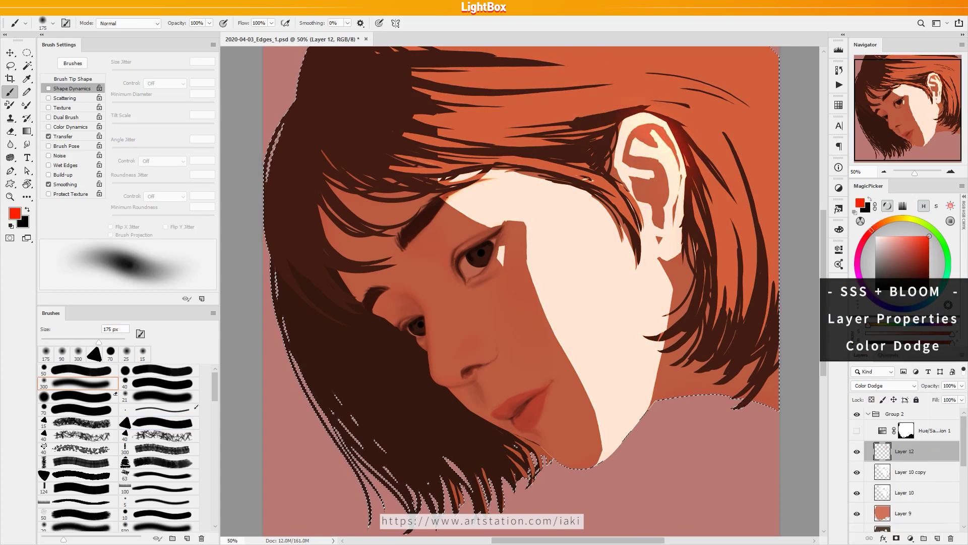
key("ctrl+z")
Step: Paint a soft red bloom along the face's light edge and over the hair behind the neck with the soft round brush
mouse_move(444, 199)
left_mouse_down()
mouse_move(521, 216)
mouse_move(577, 329)
mouse_move(576, 379)
left_mouse_up()
left_click(913, 236)
key("e")
left_click(71, 379)
mouse_move(655, 348)
left_mouse_down()
mouse_move(688, 307)
mouse_move(731, 343)
left_mouse_up()
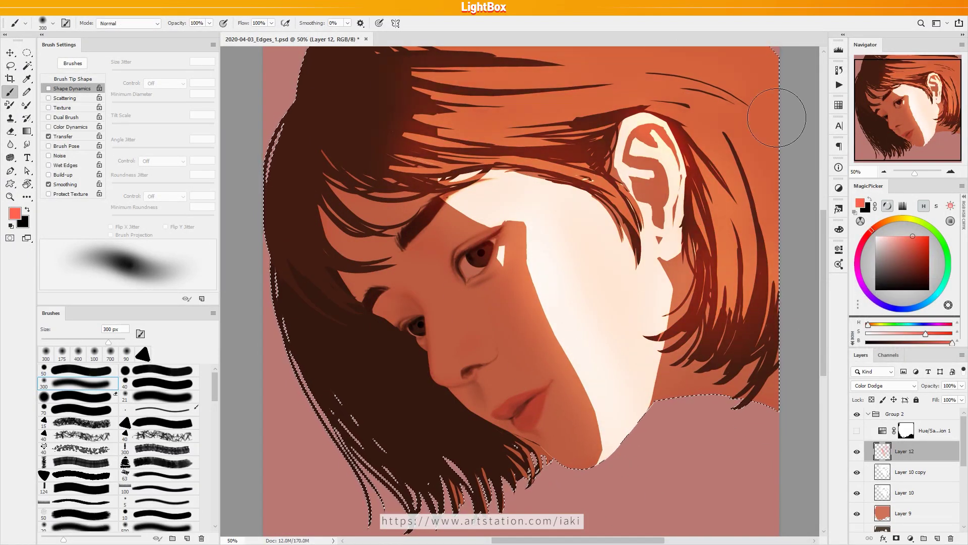
key("e")
key("b")
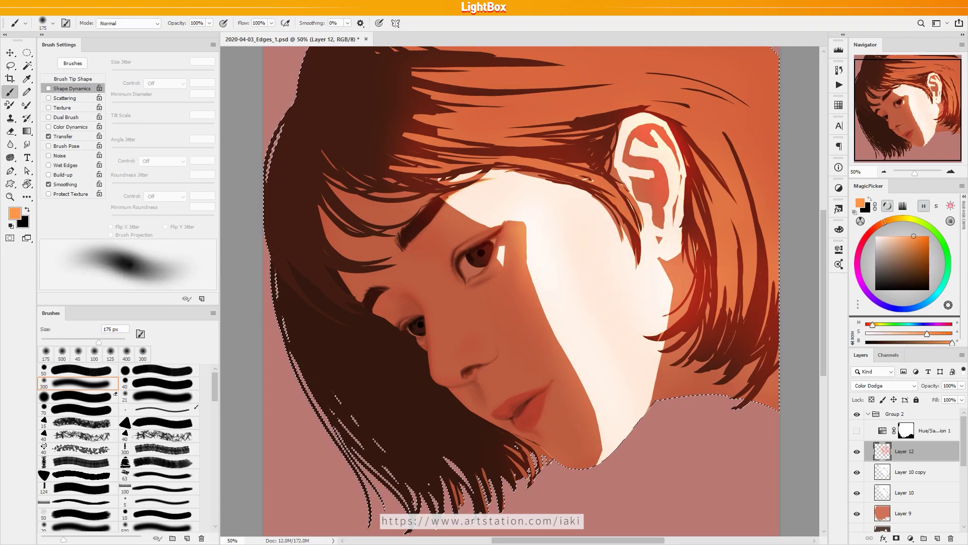
Step: Paint a large soft orange bloom along the border between light and shadow on the cheek
key("bracketright")
key("bracketright")
key("bracketright")
key("bracketright")
key("bracketright")
left_click_drag(511, 237, 614, 411)
key("ctrl+z")
left_click_drag(534, 297, 569, 379)
key("bracketleft")
key("bracketleft")
key("bracketleft")
key("bracketleft")
key("bracketleft")
left_click(442, 202)
key("ctrl+z")
Step: Pick a paler colour and brighten the irises of both eyes with a small soft brush
left_click(896, 236)
key("bracketleft")
key("bracketleft")
key("bracketleft")
key("bracketleft")
key("bracketleft")
key("bracketleft")
key("bracketleft")
key("bracketleft")
key("bracketright")
left_click(481, 261)
key("bracketleft")
key("bracketleft")
left_click(418, 329)
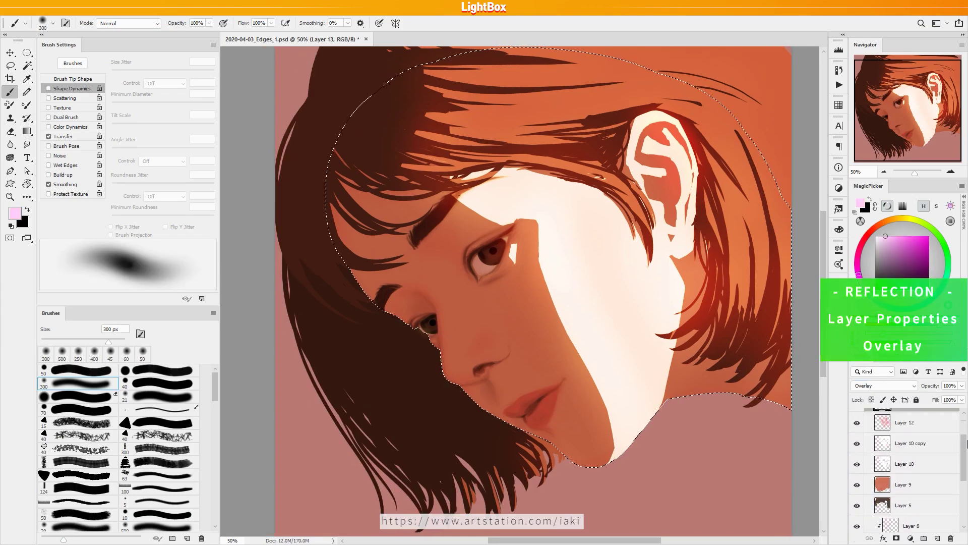
Step: Paint a soft pink reflection over the forehead and nose on the Overlay layer at 250 px and trim it with the soft Eraser
key("bracketleft")
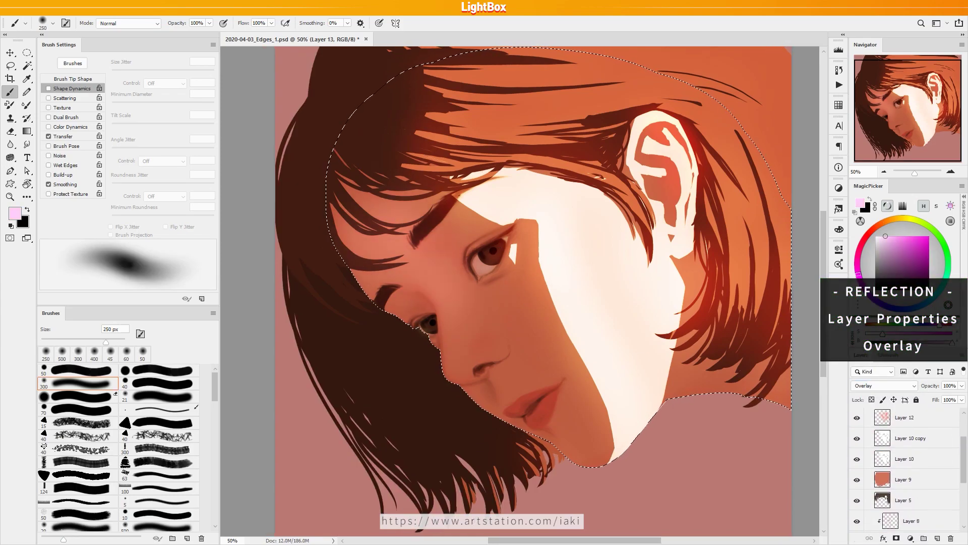
key("e")
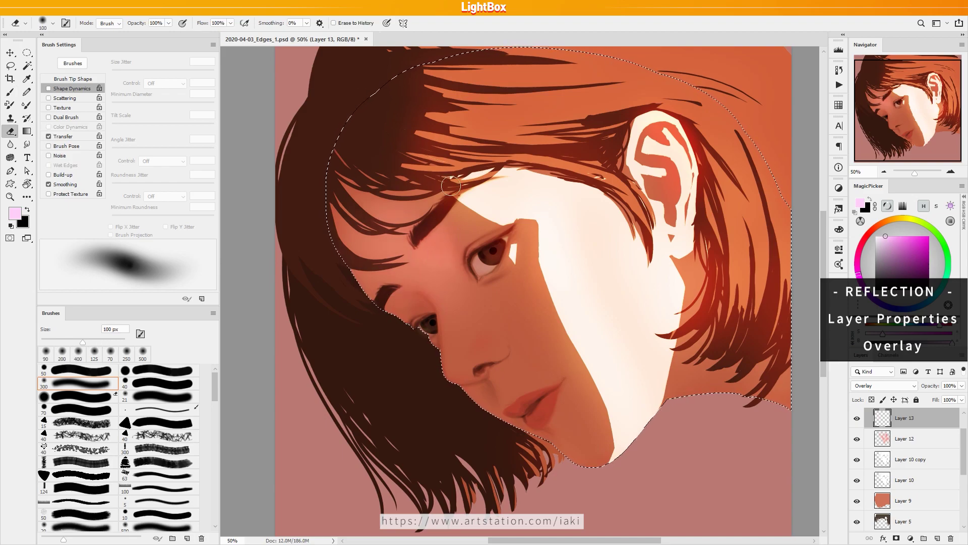
key("bracketright")
key("bracketright")
key("bracketright")
key("bracketright")
key("bracketright")
key("bracketright")
key("bracketright")
key("bracketright")
key("bracketright")
key("b")
key("e")
Step: Paint a thin pink reflection along the near eye's lower eyelid with the soft round brush at 15 px
key("b")
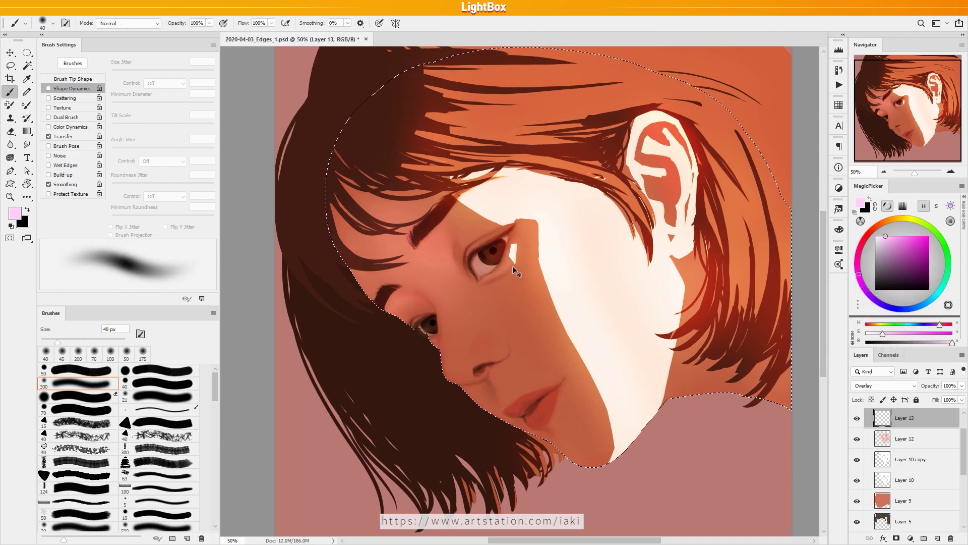
key("bracketleft")
key("bracketleft")
key("bracketleft")
key("bracketleft")
key("bracketleft")
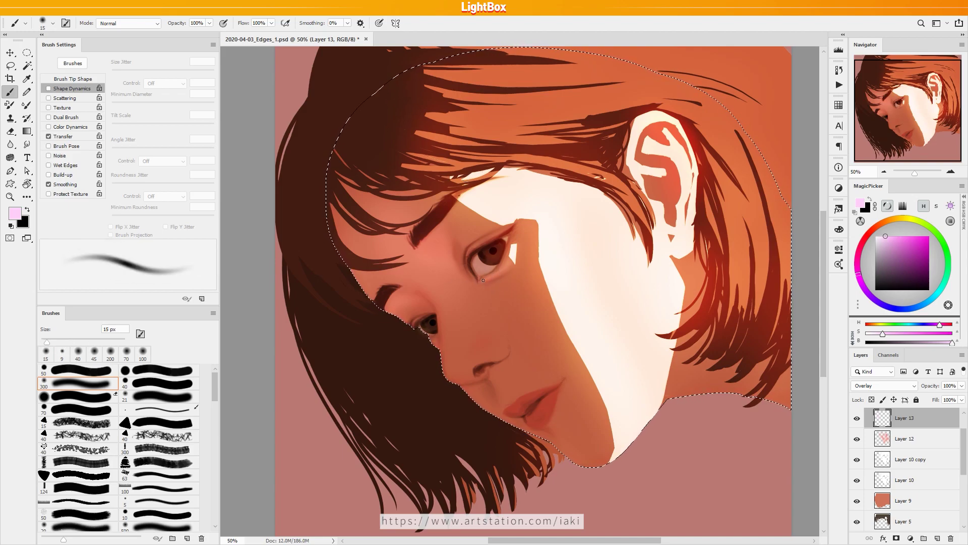
Step: Soften the forehead reflection with the Eraser at 250 px and extend it over the side of the nose at 175 px
key("e")
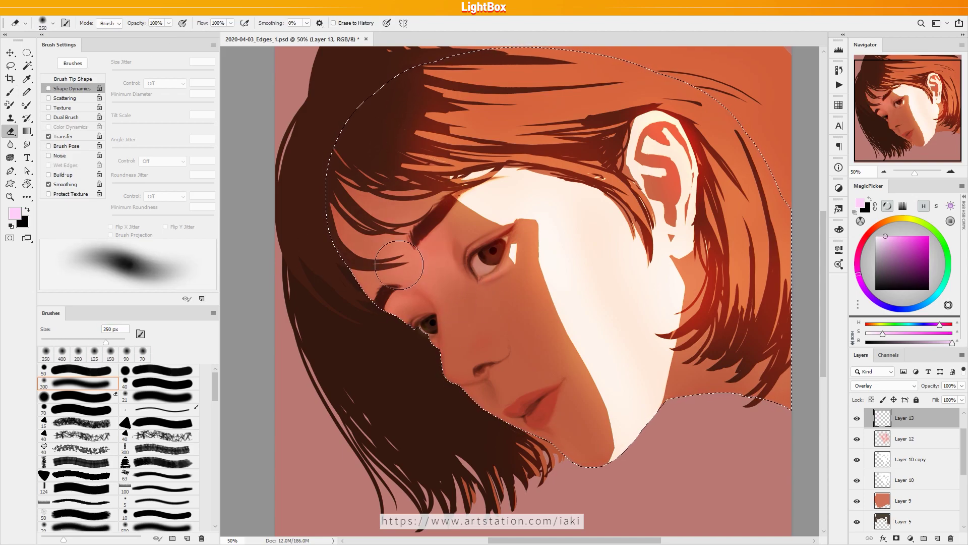
key("b")
key("bracketright")
key("bracketright")
key("bracketright")
key("bracketright")
key("bracketright")
key("bracketright")
key("bracketright")
key("e")
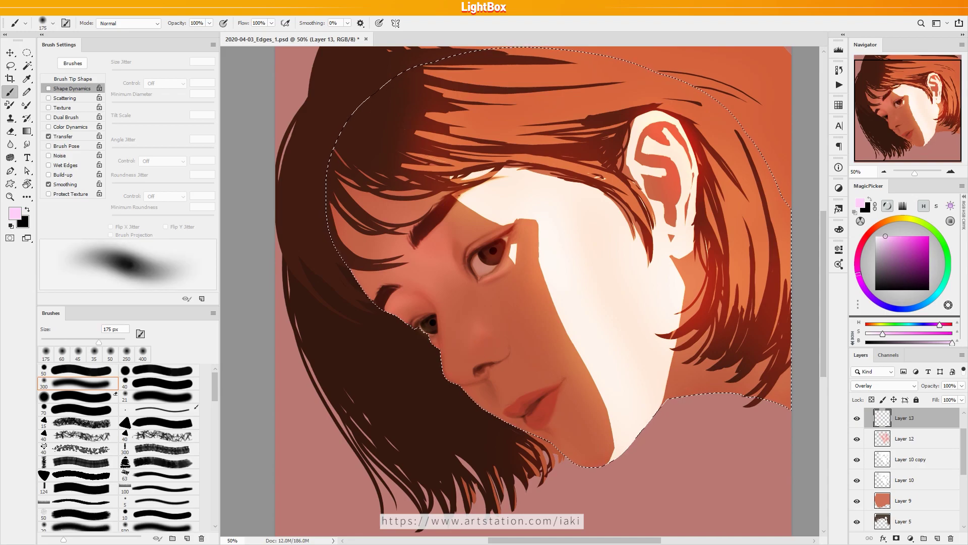
Step: Paint the pink reflection on the nose tip and around the nostril with the soft round brush at 35 and 50 px
key("bracketleft")
key("bracketleft")
key("bracketleft")
key("bracketleft")
key("bracketleft")
key("bracketleft")
key("bracketleft")
key("b")
key("bracketleft")
key("bracketleft")
key("bracketleft")
key("bracketleft")
key("bracketleft")
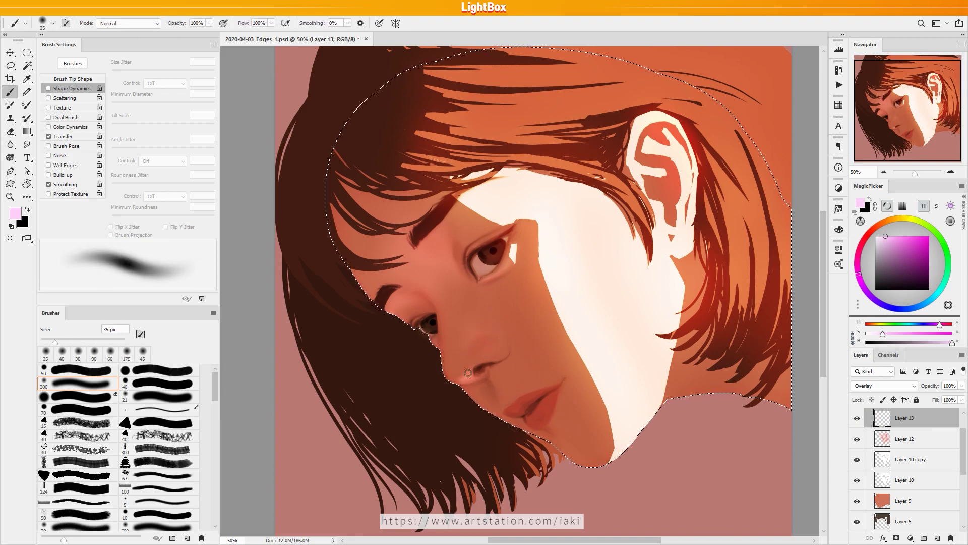
key("bracketright")
key("bracketright")
key("bracketright")
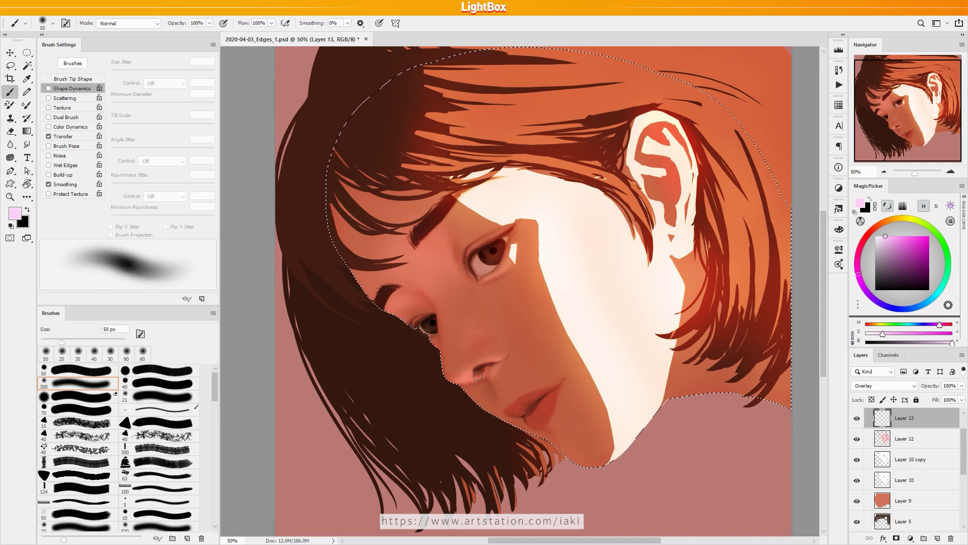
Step: Paint the pink reflection around the lips and chin, clean it with the soft Eraser at 35 px, and deselect
key("e")
key("b")
key("bracketright")
key("bracketright")
key("bracketright")
key("bracketright")
key("bracketright")
key("bracketright")
key("bracketright")
key("bracketright")
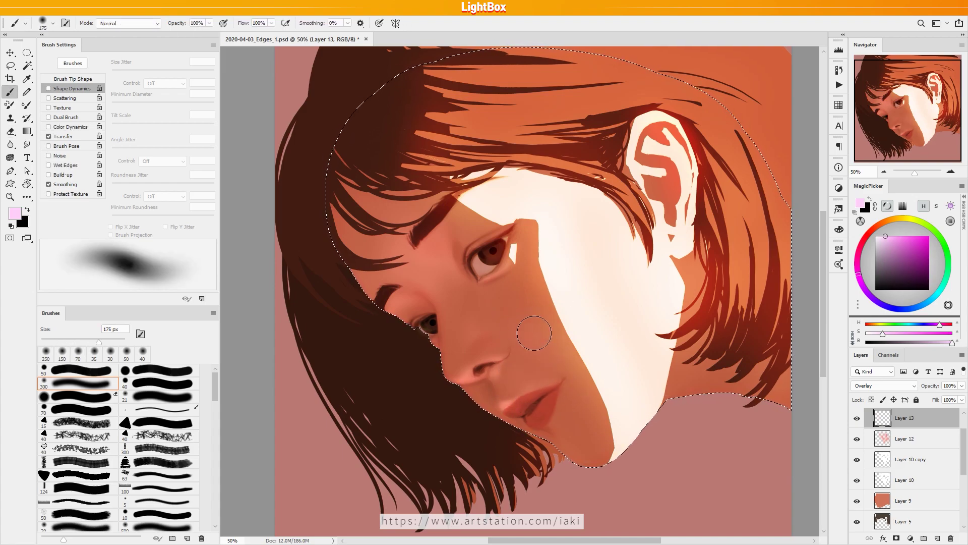
key("e")
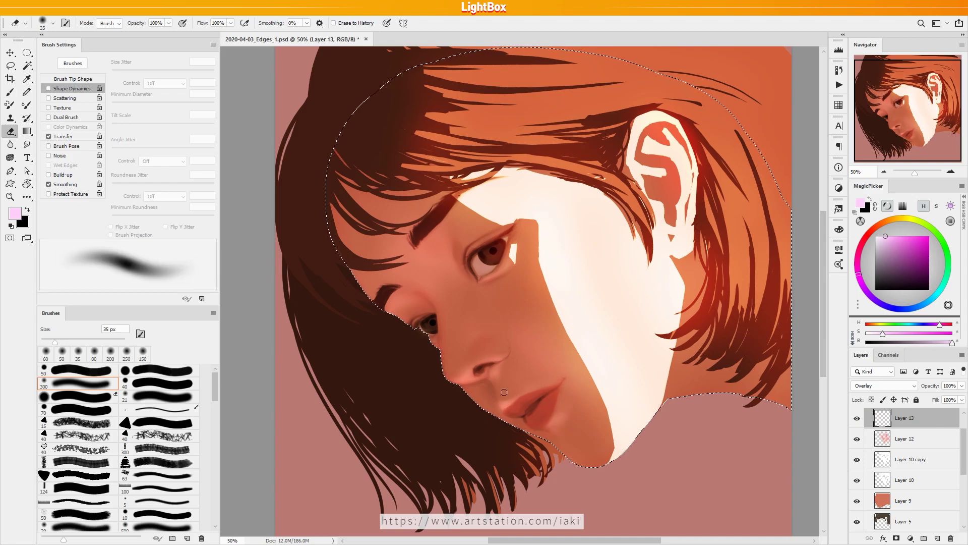
key("ctrl+u")
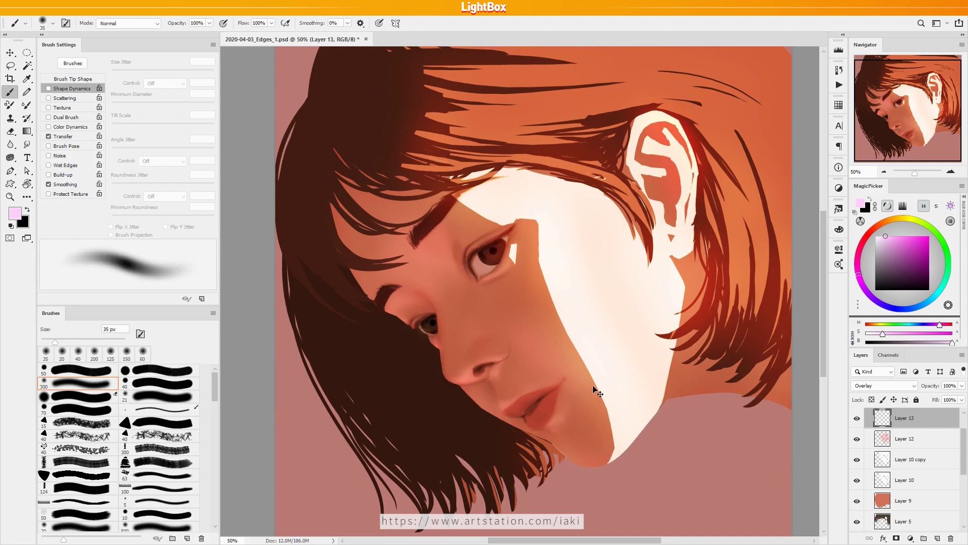
Step: Reselect the face outline and refine the reflection around the nose and lips in white with the soft round brush at 45 px
left_click(769, 438)
left_click_drag(761, 412, 751, 412)
left_click(884, 337)
key("alt+bracketleft")
key("e")
key("b")
key("alt+bracketright")
left_click(585, 413, "alt")
key("e")
key("b")
key("ctrl+shift+d")
key("bracketleft")
key("bracketleft")
key("bracketleft")
key("bracketleft")
key("bracketleft")
key("bracketleft")
key("bracketleft")
key("bracketleft")
key("bracketleft")
key("bracketleft")
key("bracketleft")
key("bracketleft")
key("bracketright")
key("bracketright")
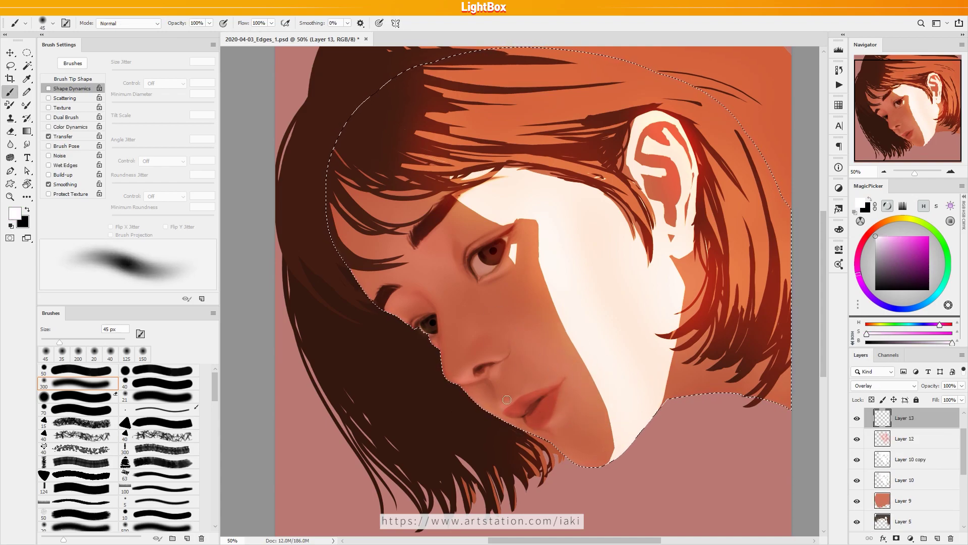
Step: Touch up small parts of the reflection with the soft round brush at 20 px and clear the selection
key("bracketleft")
key("bracketleft")
key("bracketleft")
key("bracketleft")
key("bracketleft")
key("ctrl+d")
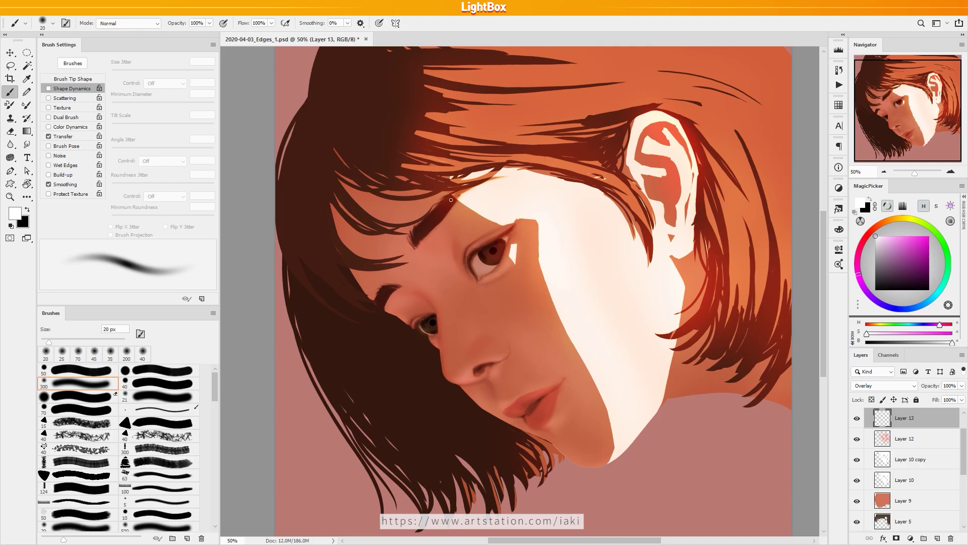
key("bracketright")
key("bracketright")
key("bracketright")
key("bracketright")
key("bracketright")
Step: Sample orange beside the neck and brush a glow over the hair below the chin on Color Dodge Layer 12 with a large soft brush
left_click(916, 438)
left_click(882, 485, "ctrl")
left_click(678, 303, "alt")
key("bracketright")
key("bracketright")
key("bracketright")
key("bracketright")
key("bracketright")
key("bracketright")
key("bracketright")
key("bracketright")
key("bracketright")
key("bracketright")
key("bracketright")
key("bracketright")
key("bracketright")
key("bracketright")
key("bracketright")
key("bracketright")
key("bracketleft")
key("bracketleft")
key("bracketleft")
left_click_drag(461, 443, 524, 458)
Step: Load the hair outline from Layer 5, hide the selection edges, and soften the glow on the hair behind the neck with the Eraser
left_click_drag(963, 461, 964, 484)
left_click(882, 440, "ctrl")
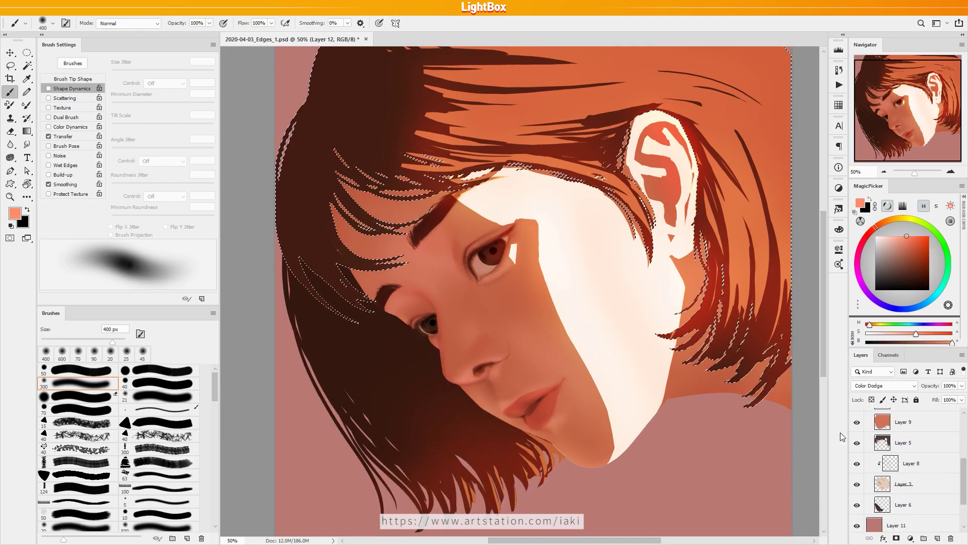
key("e")
key("ctrl+h")
left_click_drag(722, 303, 739, 394)
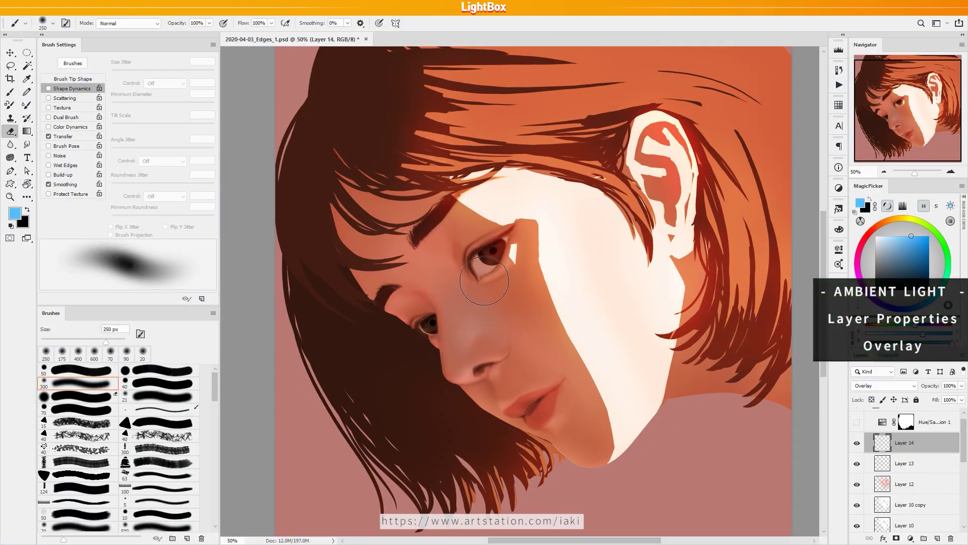
Step: Paint sky-blue ambient light on the chin on Overlay Layer 14 with the soft round brush at 80 px, softening it with the Eraser
key("b")
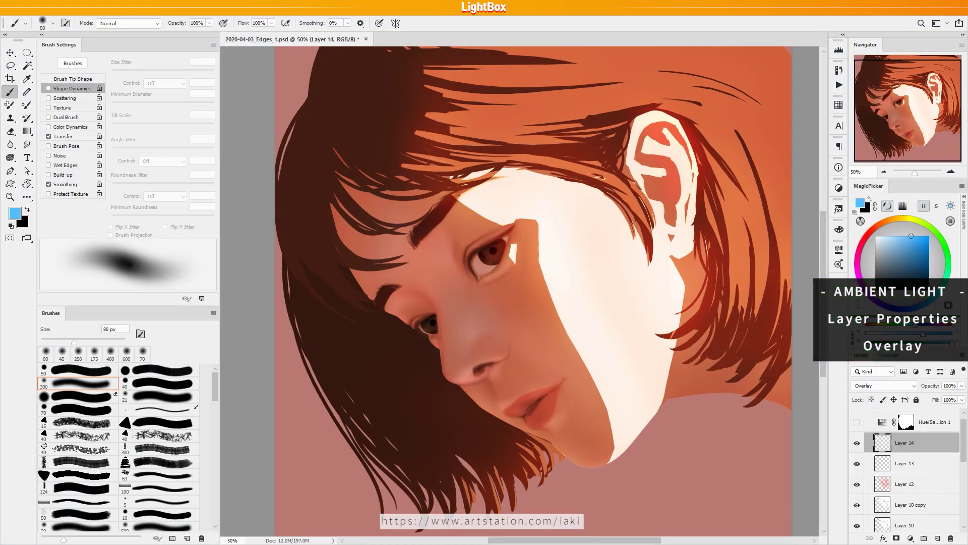
left_click(582, 434)
left_click(911, 235)
key("bracketright")
key("e")
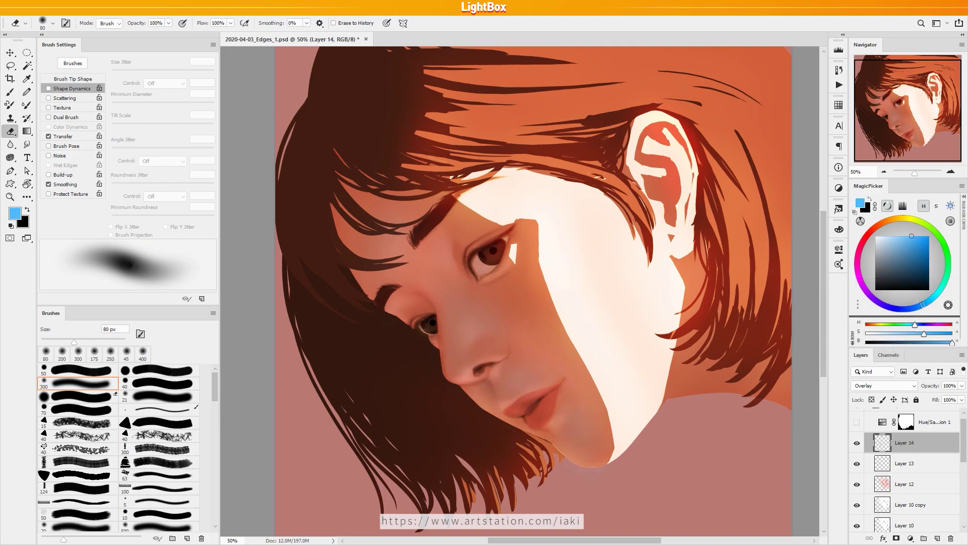
key("bracketright")
key("b")
Step: Refine the blue ambient light around the nose with the Eraser at 15 px and the soft round brush at 100 px
key("bracketleft")
key("bracketleft")
key("bracketleft")
key("bracketleft")
key("bracketleft")
key("bracketleft")
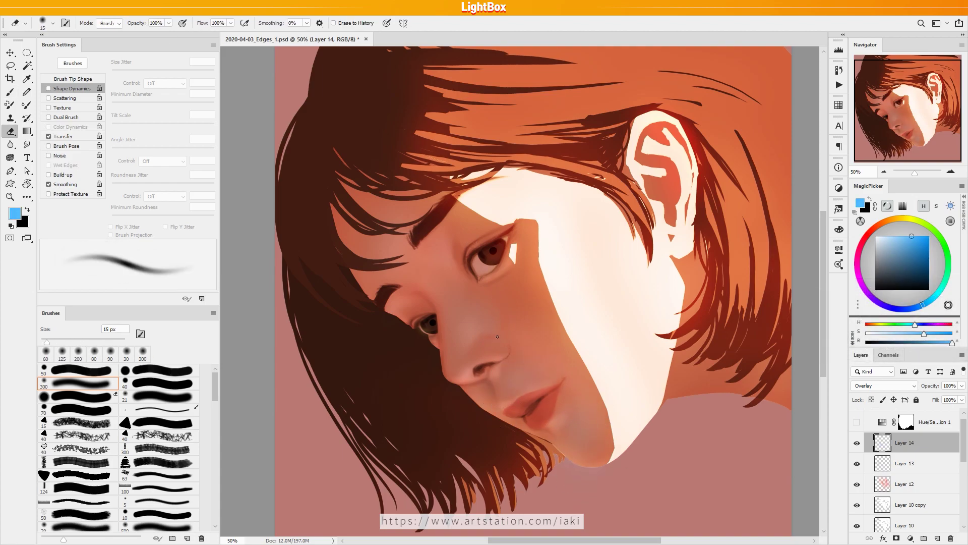
key("bracketright")
key("bracketright")
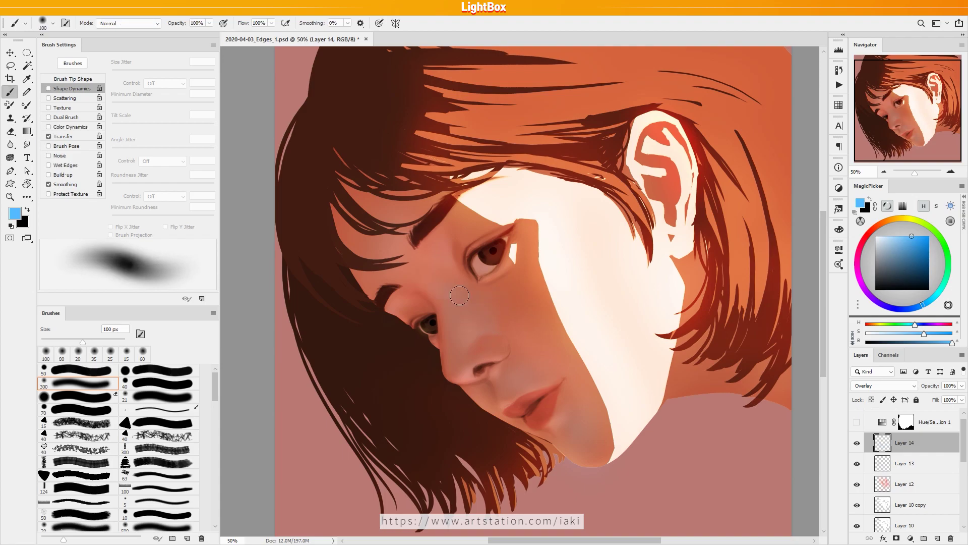
key("e")
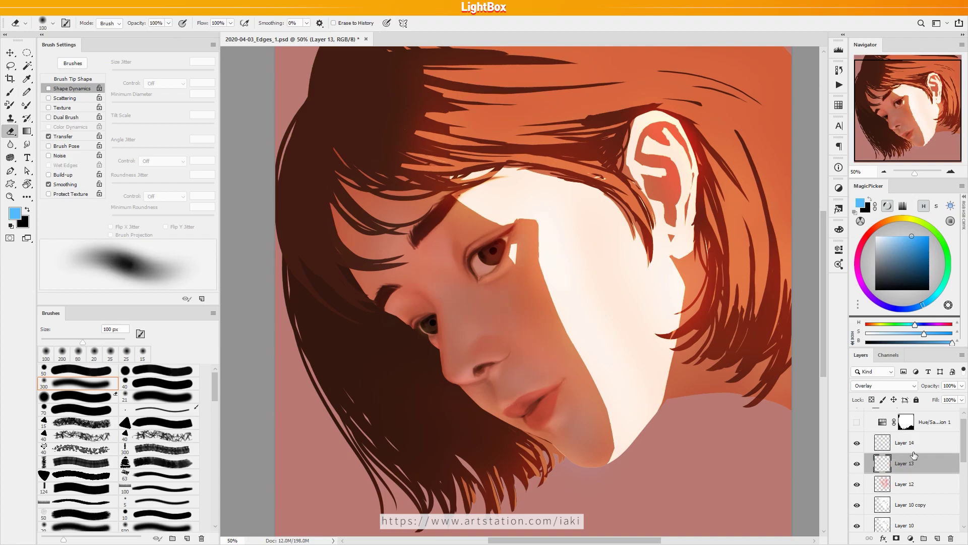
Step: Build up the blue ambient light along the chin on Layer 14 and blend it with a larger soft Eraser
key("b")
left_click_drag(582, 436, 597, 452)
key("e")
key("bracketright")
key("bracketright")
key("bracketright")
key("bracketright")
key("bracketright")
key("bracketright")
key("bracketright")
key("bracketright")
key("b")
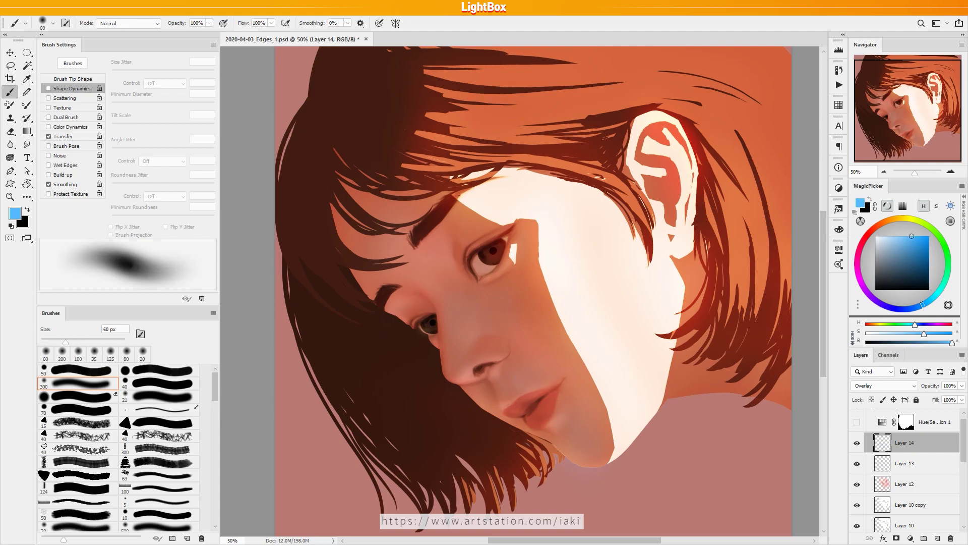
key("e")
key("bracketright")
key("bracketright")
key("bracketleft")
key("alt+bracketleft")
key("alt+bracketright")
Step: On a new layer, paint a blue reflection in the near eye's iris with the hard triangular brush at 30 px and sample the far eye's dark tone
left_click(927, 236)
key("ctrl+shift+alt+n")
key("b")
left_click(158, 422)
left_click(931, 300)
left_click(894, 261)
left_click_drag(502, 246, 496, 248)
left_click(432, 328, "alt")
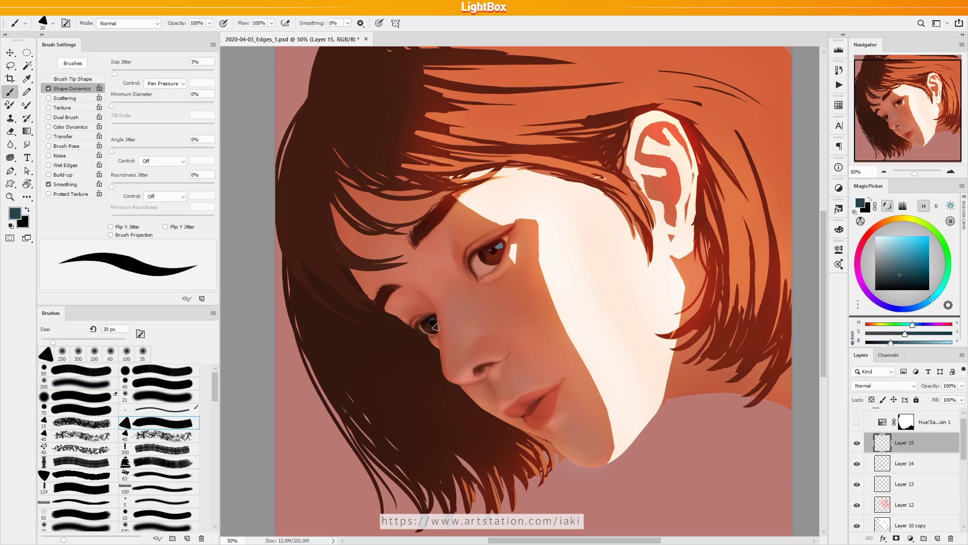
Step: Paint a bright red-orange glow in the near eye's lower iris and sample the brown tone of the far eye
left_click(875, 228)
left_click(920, 245)
left_click_drag(490, 258, 496, 258)
left_click(425, 326, "alt")
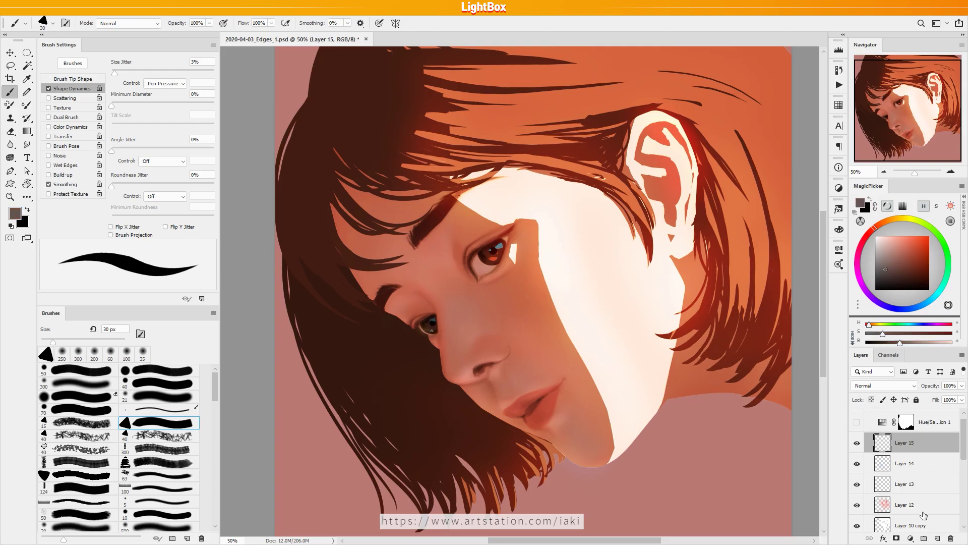
Step: On new Layer 16, mask off the key-lit area with an inverted selection and brush crimson along the cheek's shadow edge at 300 px
left_click(88, 383)
scroll(948, 438, "down", 2)
left_click(882, 522, "ctrl")
key("ctrl+shift+i")
left_click(864, 238)
left_click(919, 247)
key("[")
key("[")
key("[")
key("[")
key("[")
mouse_move(550, 282)
left_mouse_down()
mouse_move(545, 338)
mouse_move(537, 277)
left_mouse_up()
key("ctrl+z")
key("[")
key("[")
key("[")
key("[")
key("[")
key("[")
key("[")
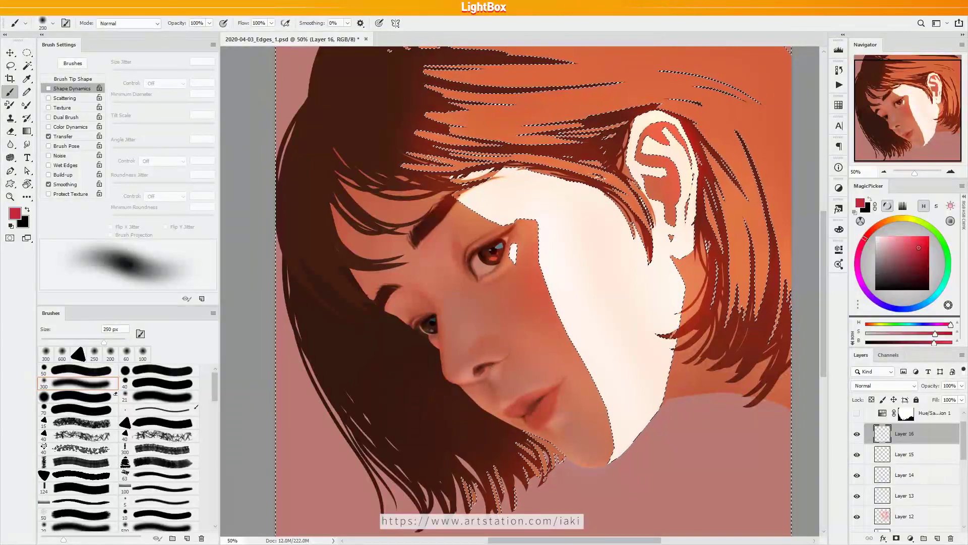
Step: Add crimson to the nose tip and bridge inside the face outline selection with the soft round brush at 125 px, and deselect
left_click_drag(449, 386, 457, 376)
left_click_drag(964, 434, 964, 455)
scroll(964, 455, "down", 4)
key("ctrl+d")
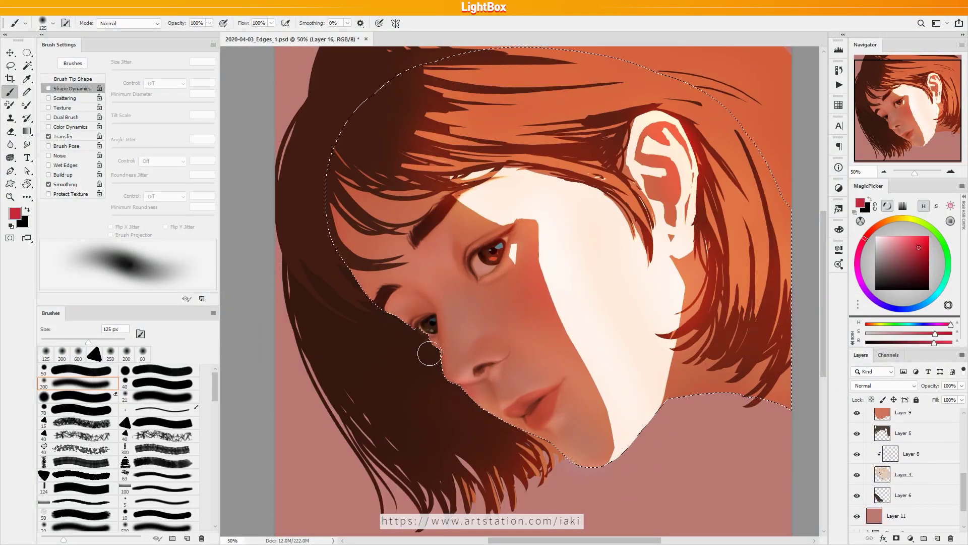
Step: On Layer 14, brush light blue along the nose bridge with the soft round brush at 30 px, and pick a fully saturated blue at 40 px
scroll(908, 454, "up", 4)
left_click(904, 471)
left_click(921, 304)
left_click(915, 241)
key("[")
key("[")
key("[")
key("[")
key("[")
key("[")
key("[")
key("[")
key("[")
key("[")
left_click_drag(445, 343, 448, 378)
key("]")
key("]")
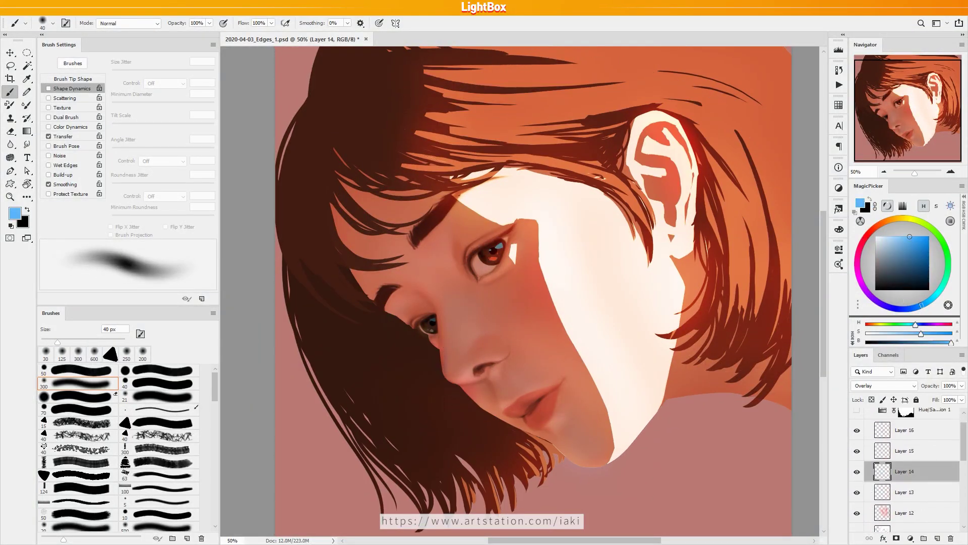
left_click(929, 236)
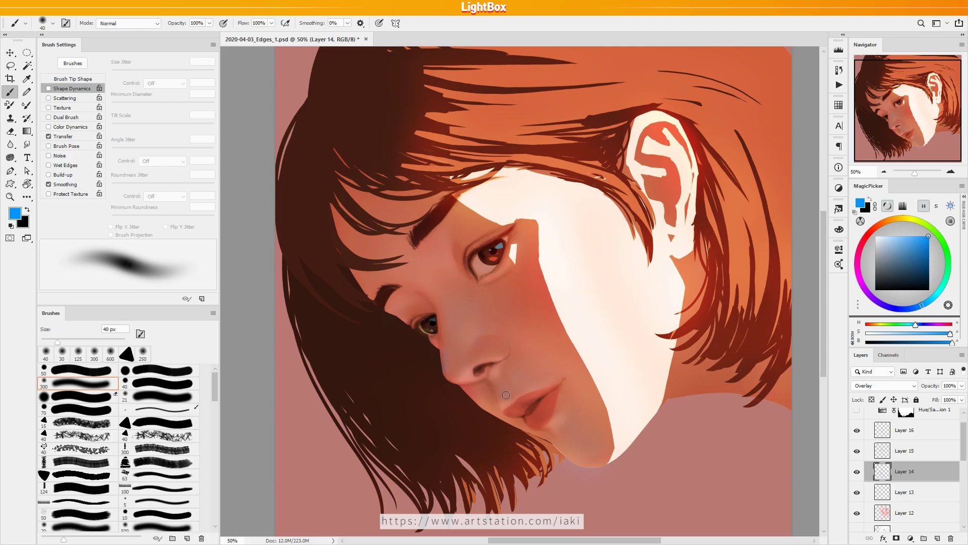
Step: Create a new layer above Layer 16, enlarge the soft round brush to 400 px and sample the far eye's dark tone
mouse_move(964, 435)
left_mouse_down()
mouse_move(964, 472)
mouse_move(966, 423)
left_mouse_up()
left_click(873, 441, "ctrl")
left_click(908, 444)
key("ctrl+shift+alt+n")
key("]")
key("]")
key("]")
key("]")
key("]")
key("]")
key("]")
key("]")
key("]")
key("]")
key("]")
key("]")
key("]")
key("]")
left_click(430, 323, "alt")
mouse_move(393, 333)
left_mouse_down()
mouse_move(346, 293)
mouse_move(419, 348)
left_mouse_up()
Step: Load Layer 5's hair outline as a selection, darken the shadowed hair with the soft brush up to 700 px, save and deselect
left_click_drag(964, 430, 963, 474)
left_click(882, 485, "ctrl")
left_click_drag(293, 76, 322, 125)
key("]")
key("]")
key("]")
left_click_drag(302, 166, 313, 356)
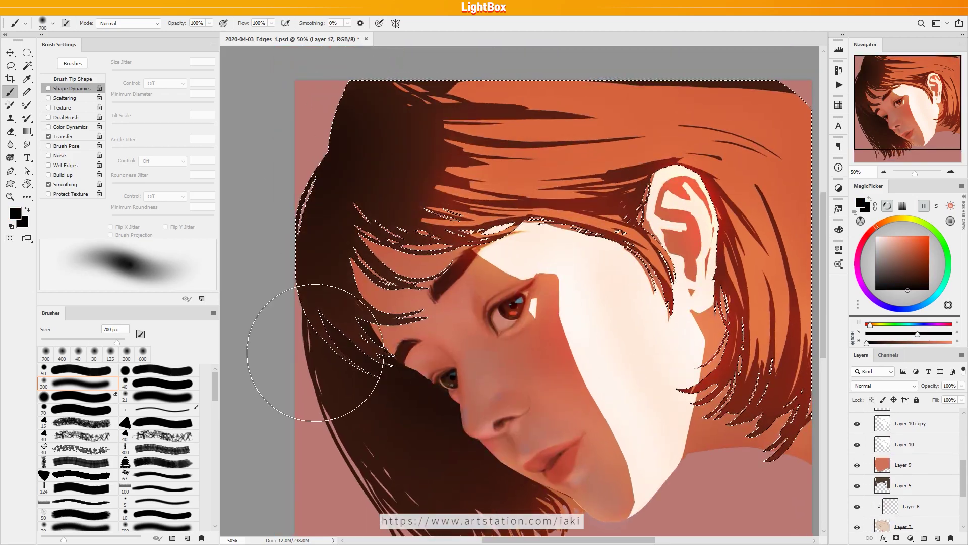
left_click_drag(548, 383, 508, 328)
key("ctrl+s")
key("ctrl+d")
Step: Create Layer 18, switch to the hard triangular brush and sample the dark tone beside the near eye
key("[")
key("[")
key("[")
key("[")
key("[")
key("[")
key("[")
key("[")
key("[")
key("[")
key("[")
key("[")
key("[")
key("[")
key("[")
key("[")
key("[")
left_click(937, 538)
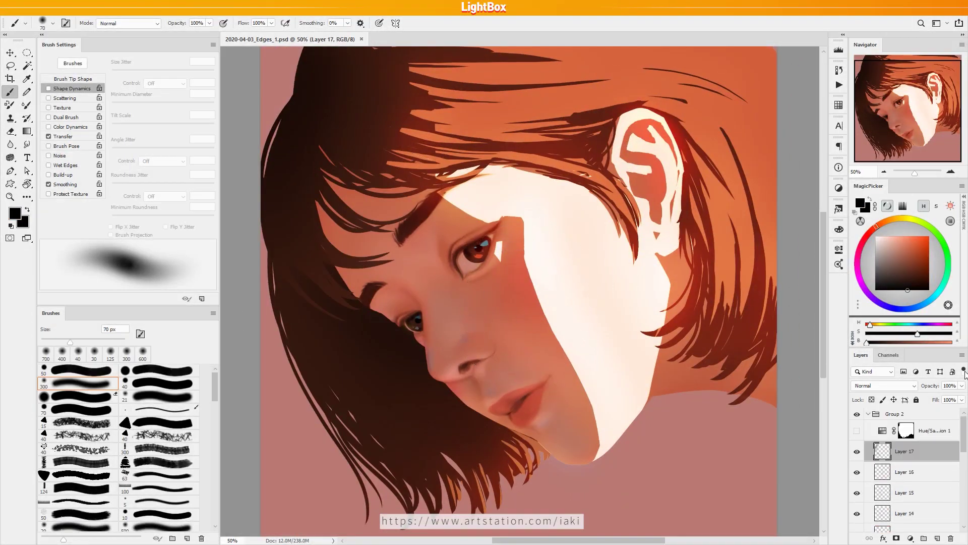
left_click(126, 423)
key("5")
left_click(446, 242, "alt")
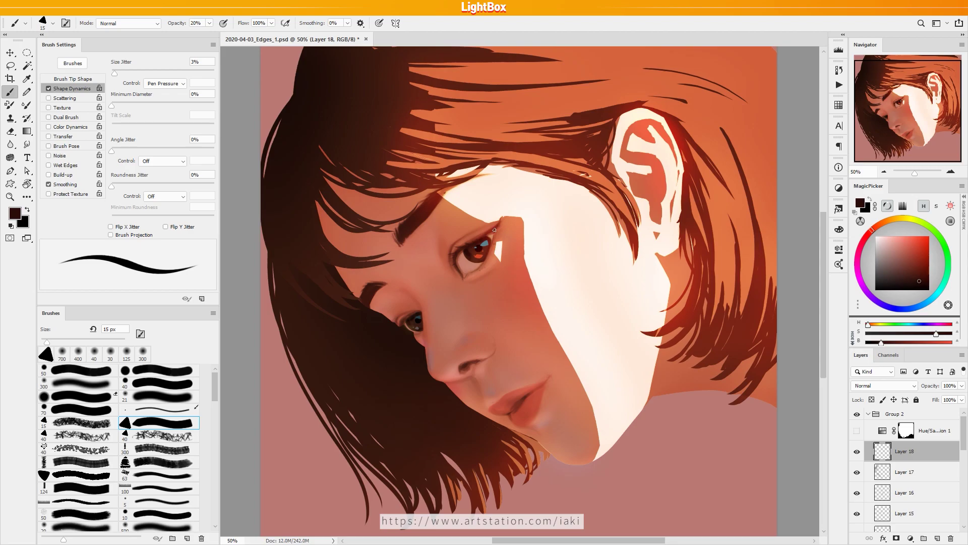
Step: Paint fine lashes around the near eye with the triangular brush at 9 to 10 px, sampling tones from the eye and lids
key("0")
key("bracketleft")
key("bracketleft")
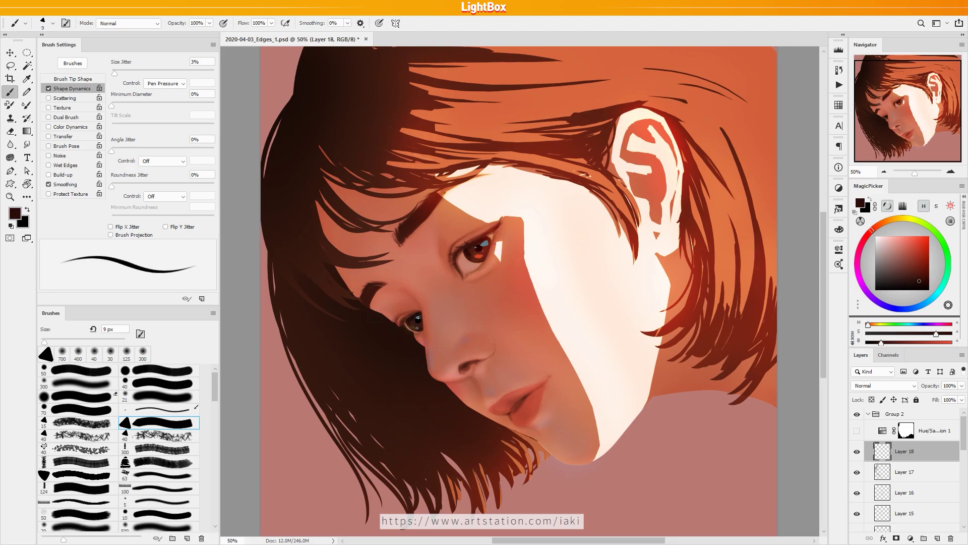
left_click(478, 236, "alt")
left_click(472, 275, "alt")
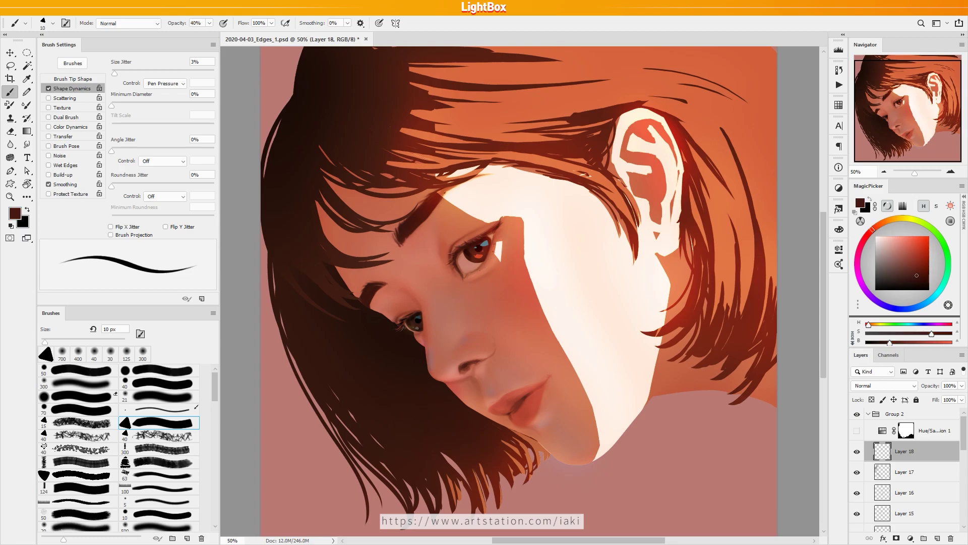
left_click(489, 262, "alt")
left_click(470, 245, "alt")
Step: Paint fine eyelashes on the far eye at 10 px, sampling its dark tones
left_click(405, 316, "alt")
left_click(403, 323, "alt")
left_click(404, 322, "alt")
left_click_drag(403, 322, 392, 327)
left_click(411, 318, "alt")
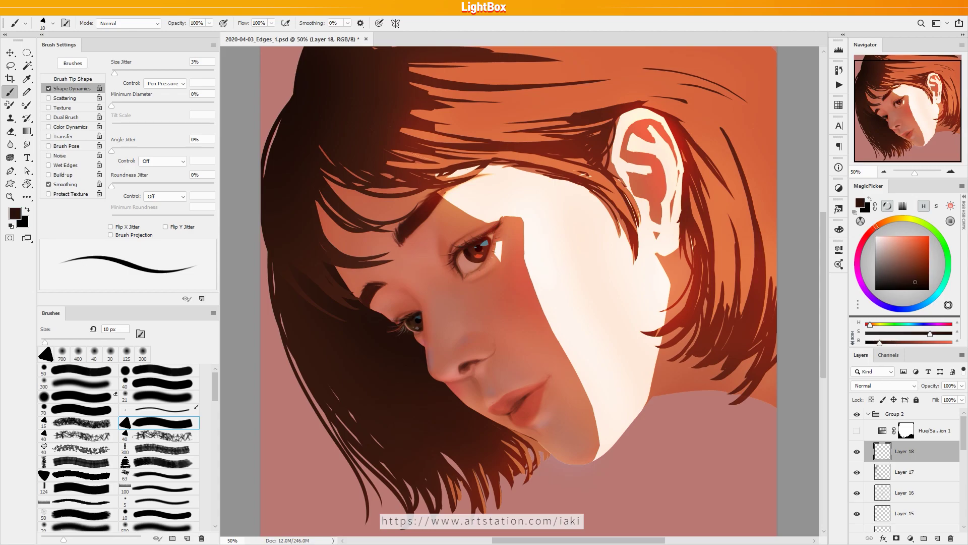
Step: Delete the Hue/Saturation 1 layer, and duplicate Group 2 and merge the copy into a single layer
left_click_drag(928, 430, 950, 538)
left_click(868, 414)
key("ctrl+j")
key("ctrl+e")
left_click(856, 434)
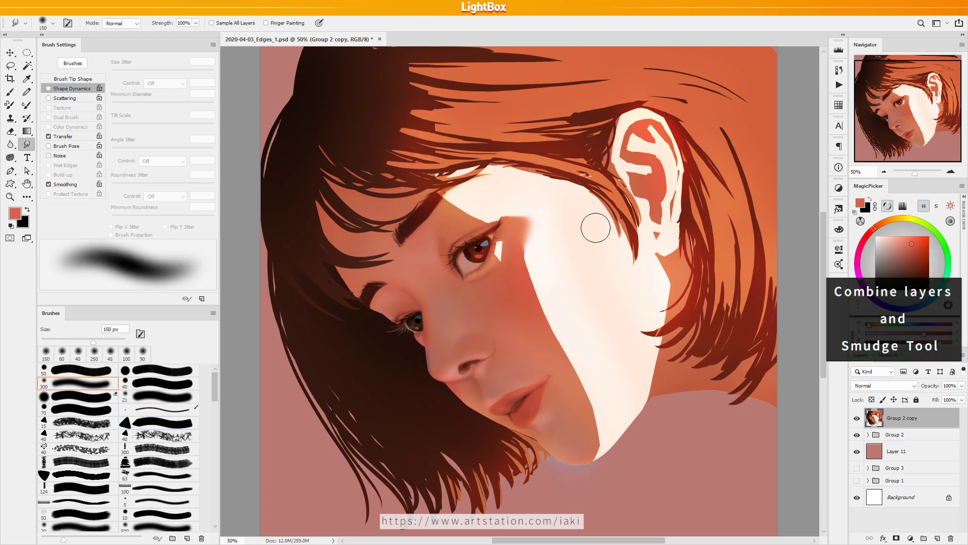
Step: Smudge the hard shadow edge on the cheek from the near eye to the chin with the soft brush at 150 to 200 px
left_click_drag(526, 245, 544, 295)
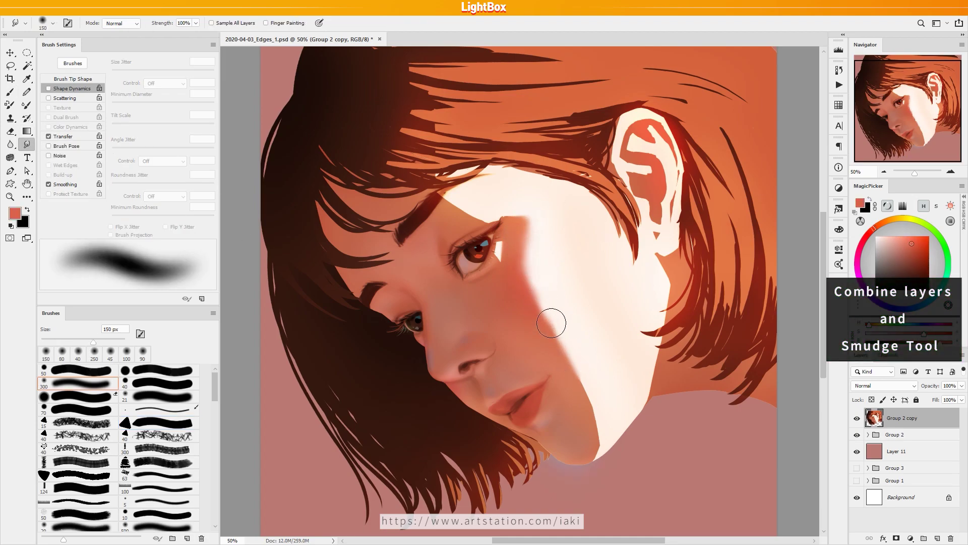
mouse_move(525, 220)
left_mouse_down()
mouse_move(513, 257)
mouse_move(525, 232)
mouse_move(542, 317)
mouse_move(522, 243)
mouse_move(537, 216)
left_mouse_up()
left_click_drag(594, 378, 599, 438)
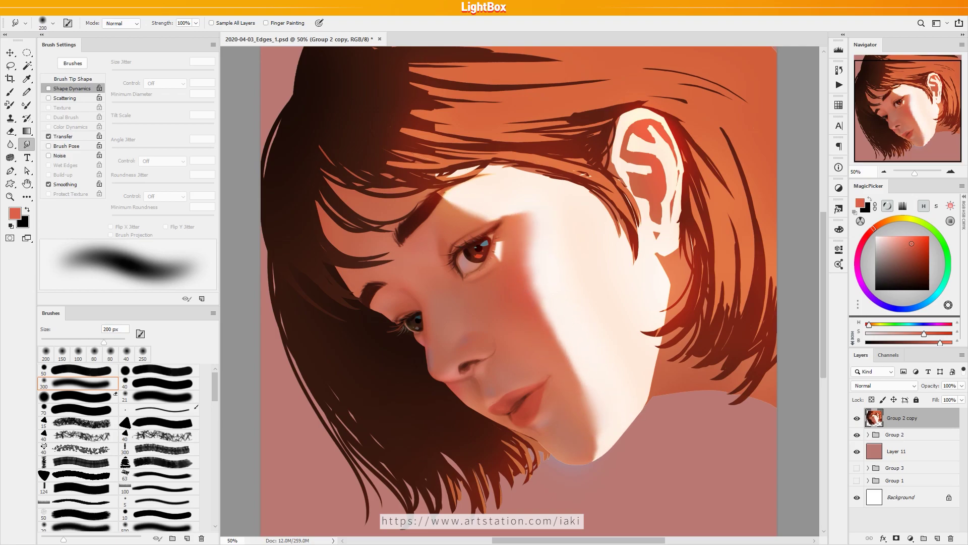
Step: Smudge the jaw edge between the earlobe and the neck into a soft transition, varying the brush size
key("[")
key("[")
mouse_move(660, 302)
left_mouse_down()
mouse_move(661, 314)
mouse_move(655, 309)
mouse_move(671, 303)
left_mouse_up()
key("]")
key("]")
key("]")
key("[")
key("[")
key("]")
key("]")
left_click_drag(659, 368, 665, 302)
Step: Smudge the ear's outer rim and inner shadow shapes, reducing the brush to 60 px
key("[")
key("[")
key("[")
mouse_move(649, 144)
left_mouse_down()
mouse_move(650, 215)
mouse_move(667, 179)
left_mouse_up()
key("[")
key("[")
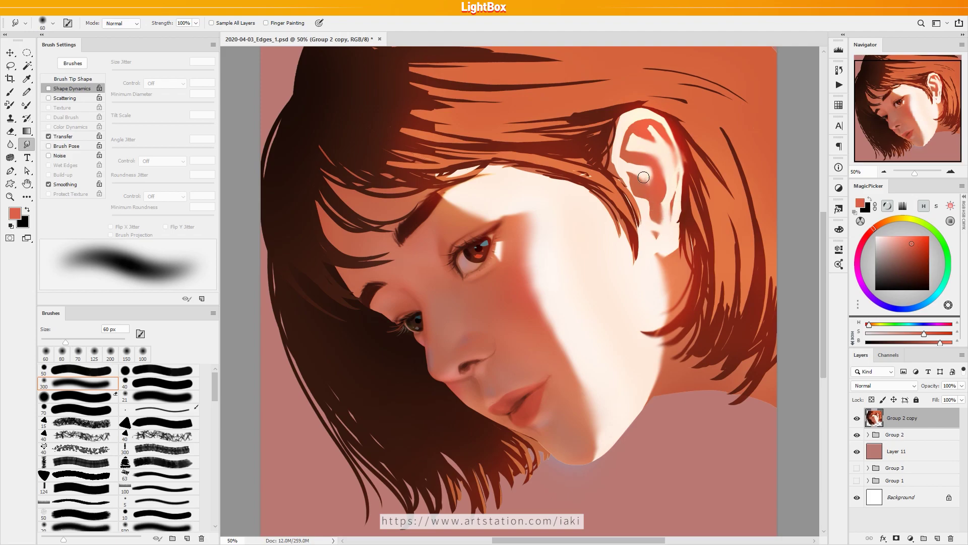
Step: Smudge the loose dark hair strands above and behind the ear into softer edges
key("bracketright")
key("bracketright")
key("bracketright")
key("bracketright")
key("bracketright")
key("bracketright")
left_click_drag(722, 138, 630, 104)
left_click_drag(737, 98, 655, 71)
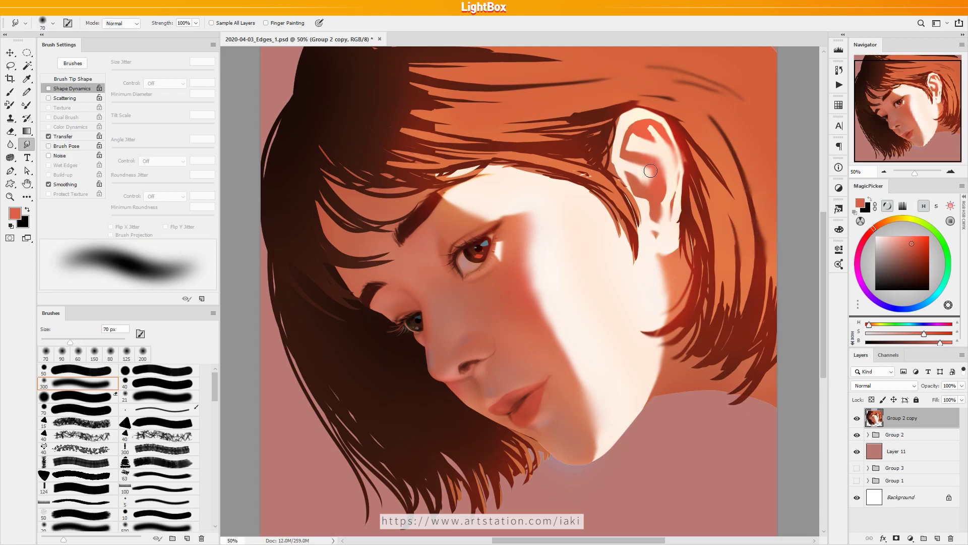
Step: Soften the ear's inner shadows, the cheek shadow edge beside the near eye and the hair at the back of the head
key("bracketright")
key("bracketright")
key("bracketright")
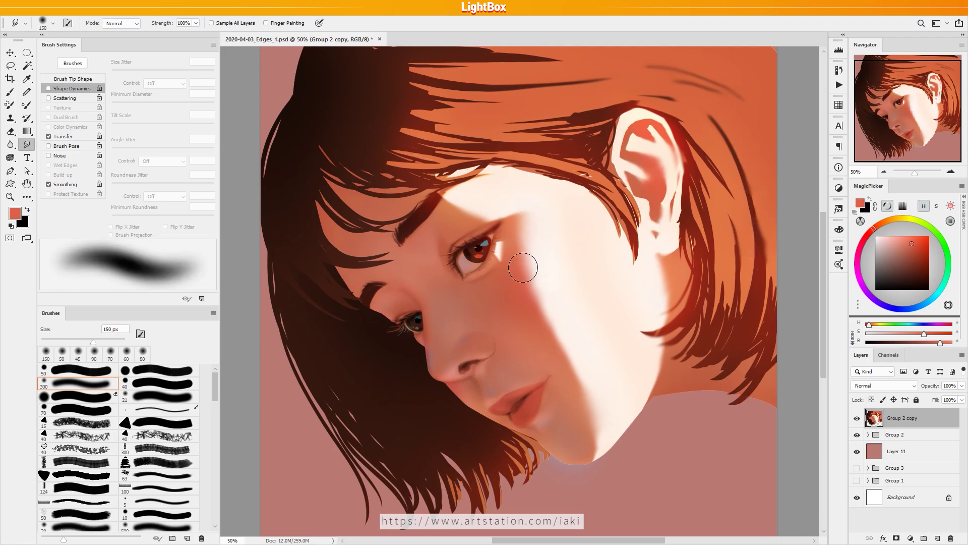
key("bracketright")
key("bracketright")
key("bracketright")
key("bracketleft")
key("bracketleft")
key("bracketleft")
key("bracketleft")
key("bracketleft")
key("bracketleft")
left_click_drag(763, 267, 768, 291)
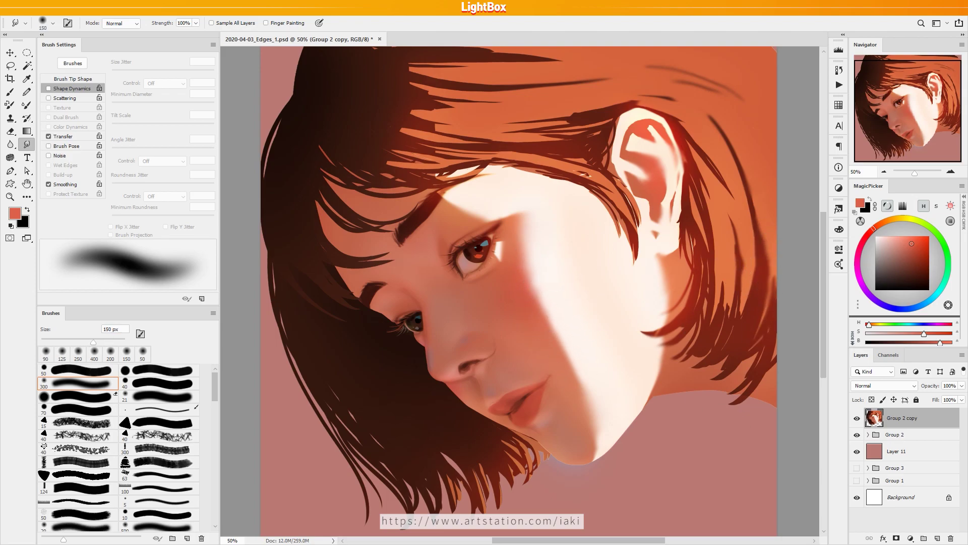
Step: Switch to the soft round Eraser at 60 px for the smudged ear on the Group 2 copy layer
key("e")
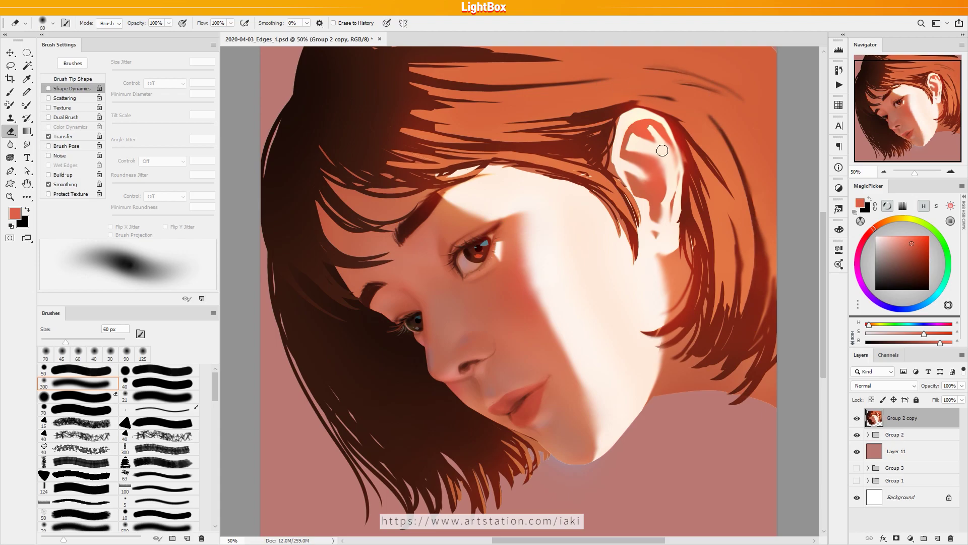